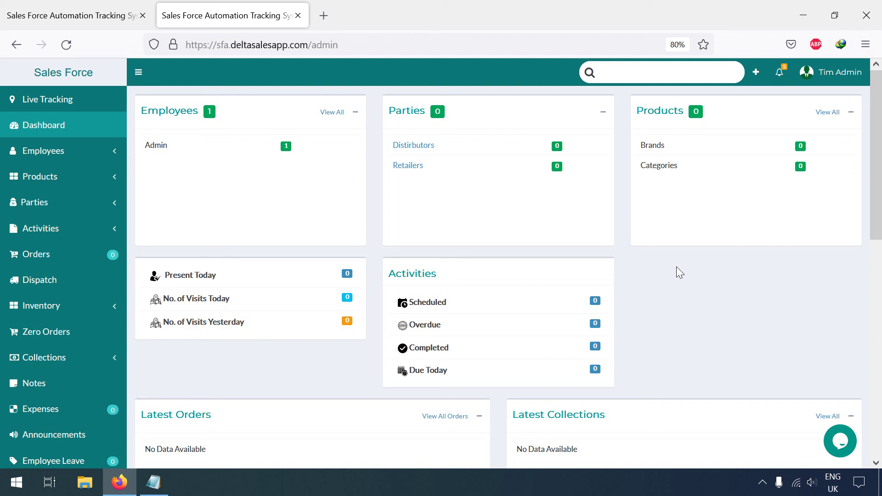
- Go from the Employees section's Employee List to the empty Employee Groups page
left_click(67, 156)
left_click(54, 174)
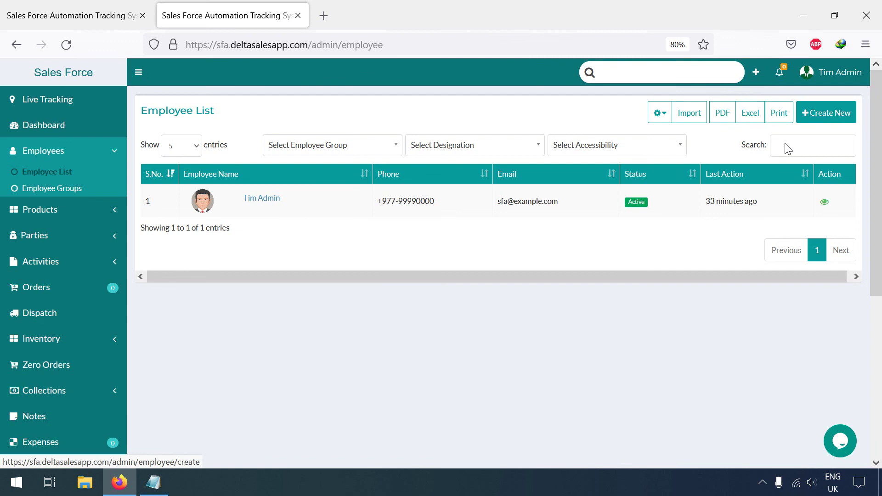
left_click(757, 78)
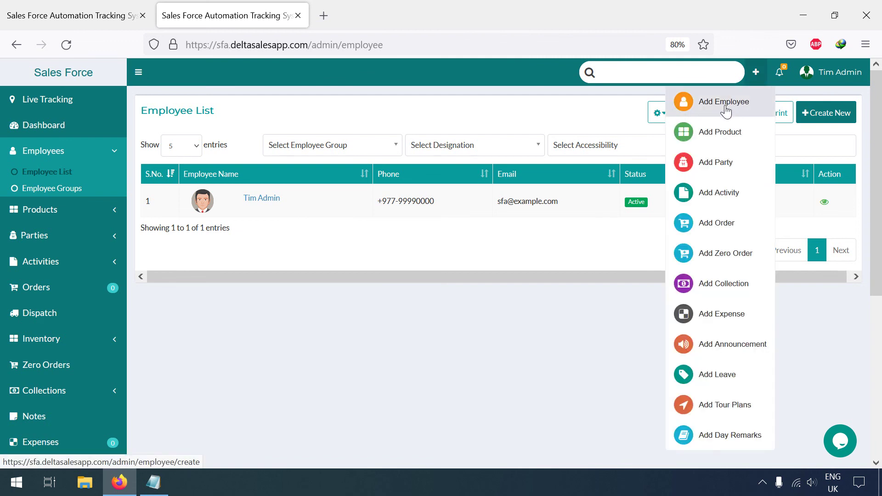
left_click(483, 117)
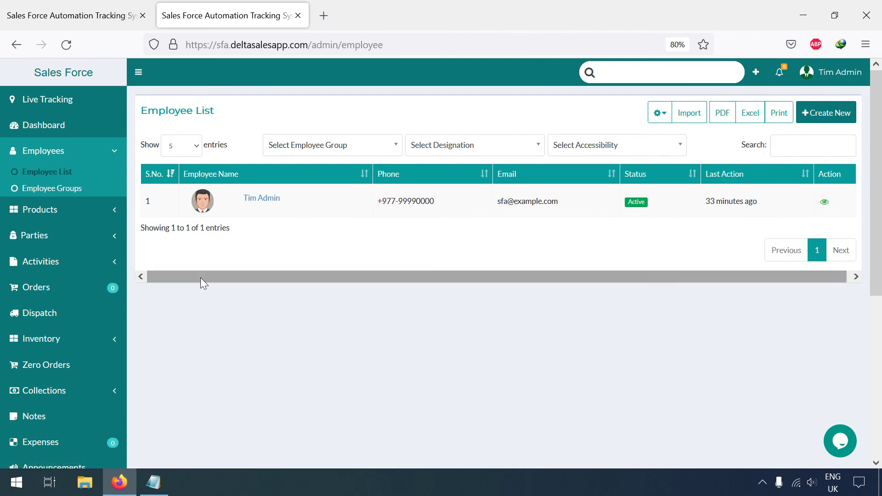
left_click(74, 190)
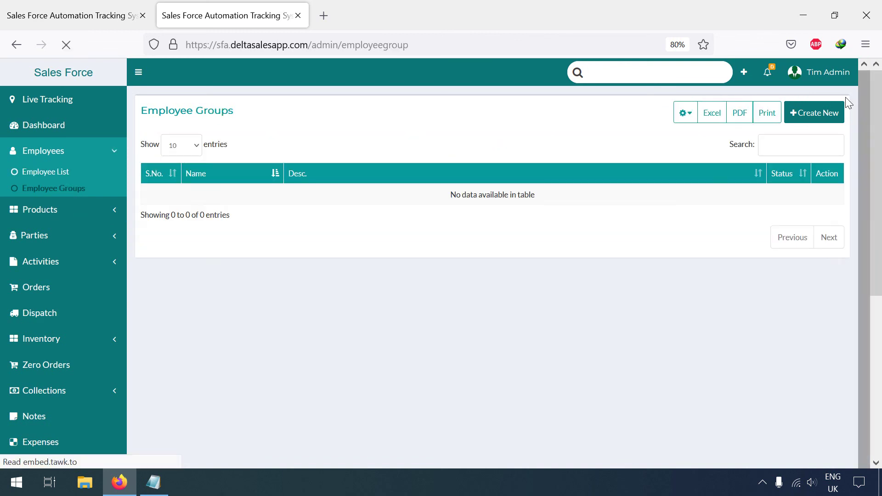
- Add an active employee group named 'Sales Group', then return to Employee List
left_click(813, 119)
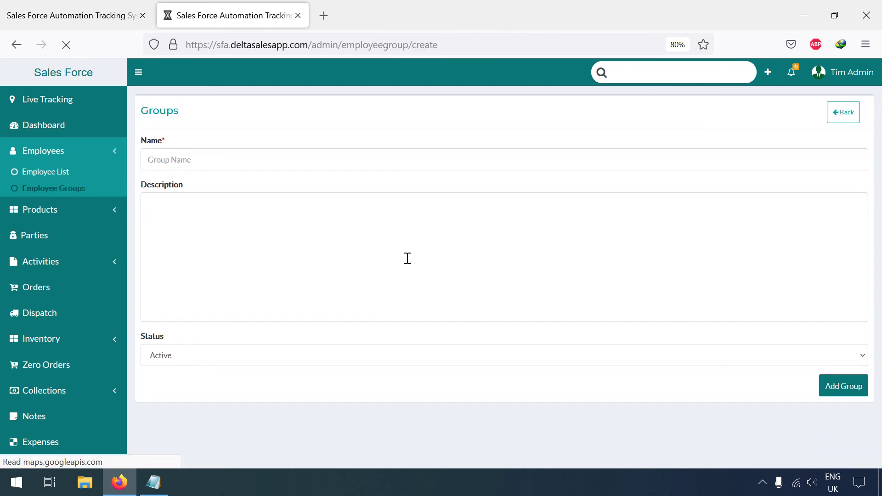
left_click(279, 165)
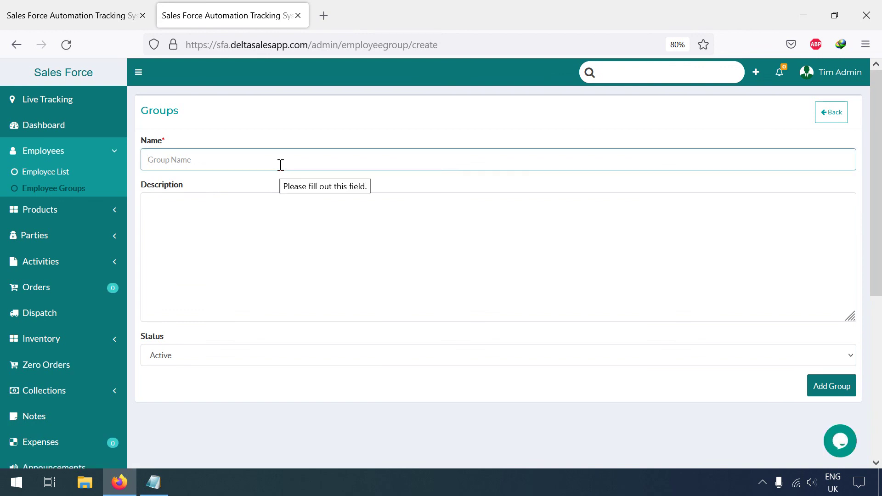
type("Sales Execut")
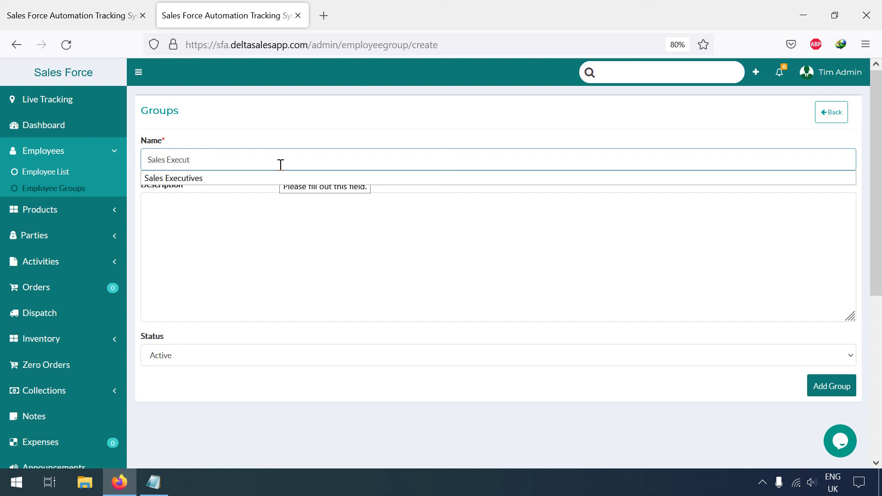
type("ive Gro")
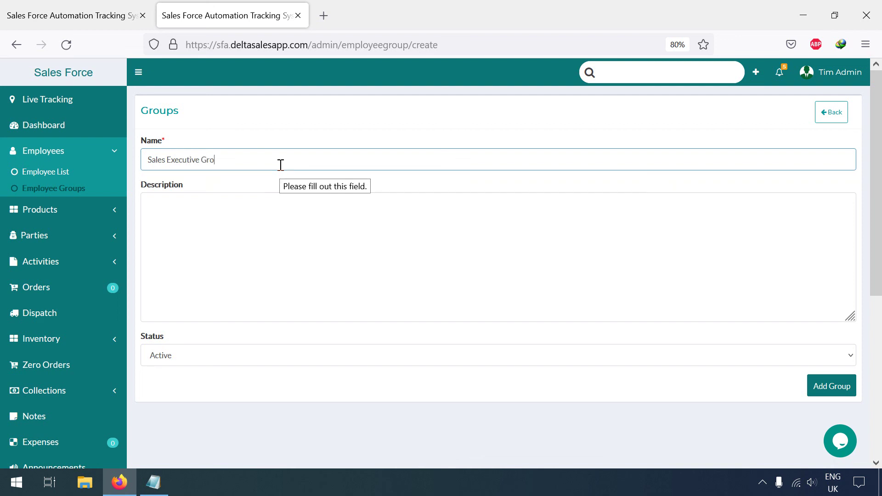
type("u")
key("BackSpace")
key("BackSpace")
key("BackSpace")
key("BackSpace")
key("BackSpace")
key("BackSpace")
key("BackSpace")
key("BackSpace")
key("BackSpace")
key("BackSpace")
key("BackSpace")
key("BackSpace")
key("BackSpace")
key("BackSpace")
key("BackSpace")
type("Gro")
left_click(825, 382)
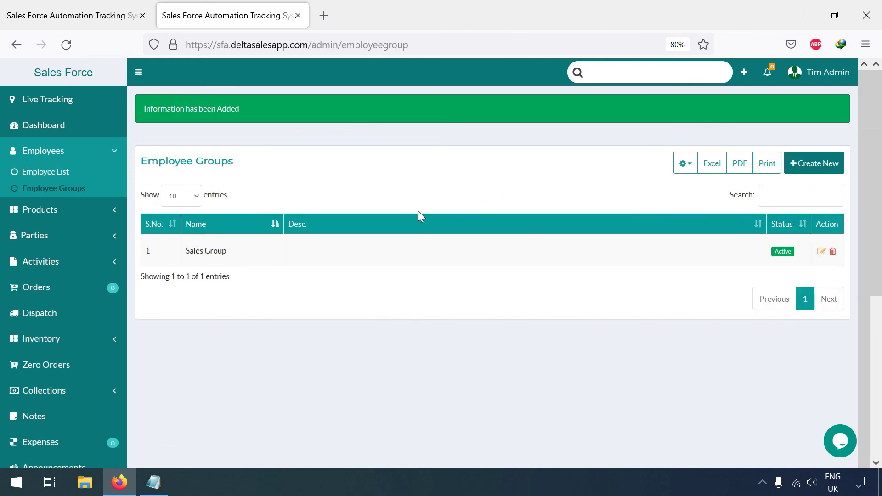
left_click(37, 173)
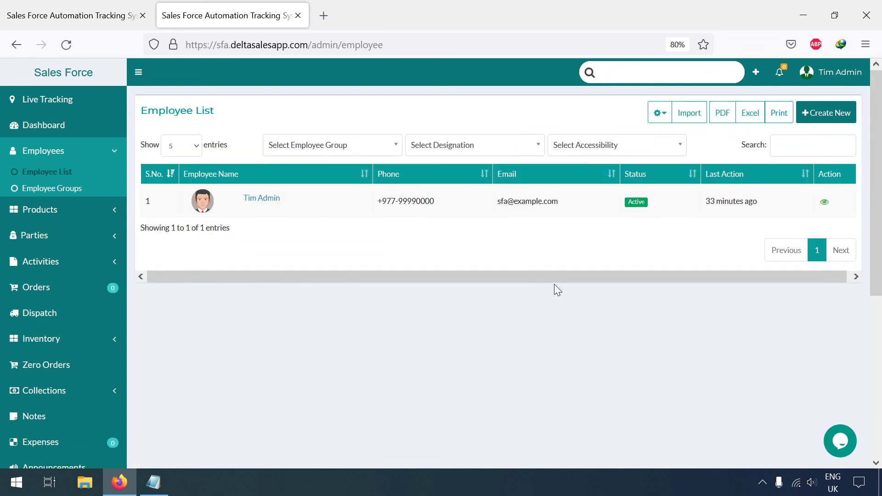
- Open Settings in a new tab and show the Customization > Designation list
left_click(834, 81)
right_click(782, 132)
left_click(772, 141)
left_click(373, 19)
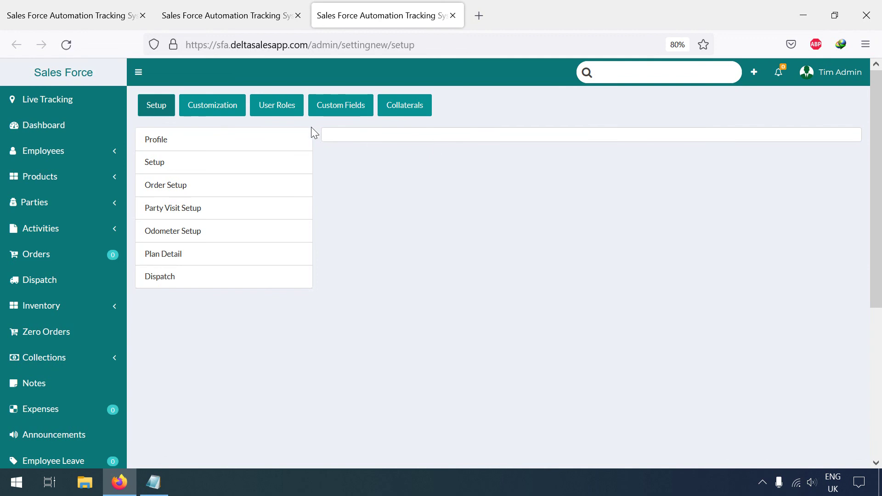
left_click(211, 112)
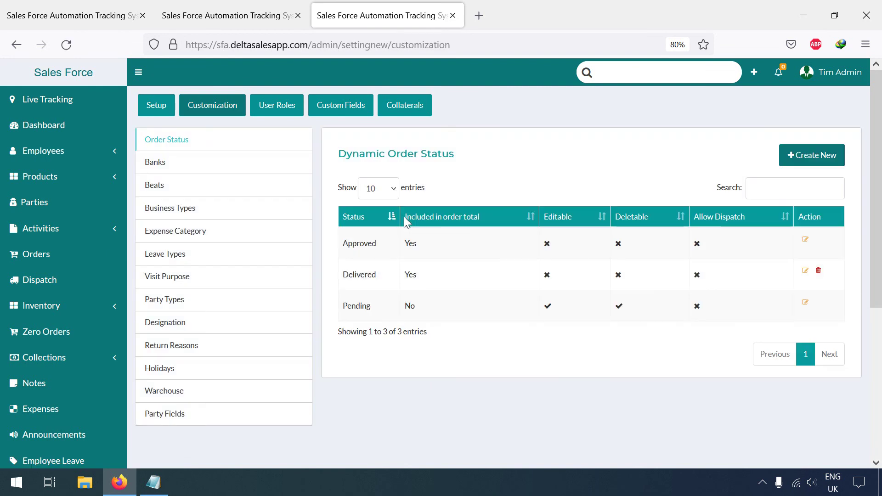
scroll(294, 260, "down", 2)
left_click(174, 272)
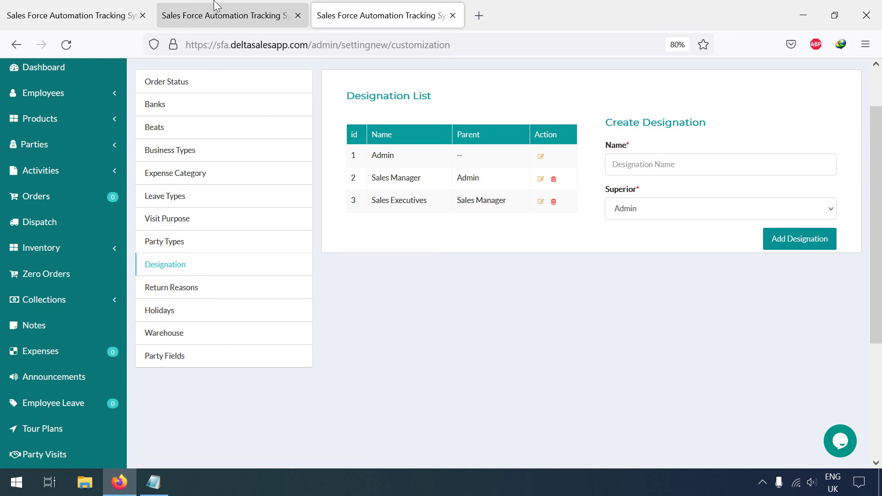
- Start a new employee in the second tab, then show User Roles in the settings tab
left_click(229, 16)
left_click(826, 112)
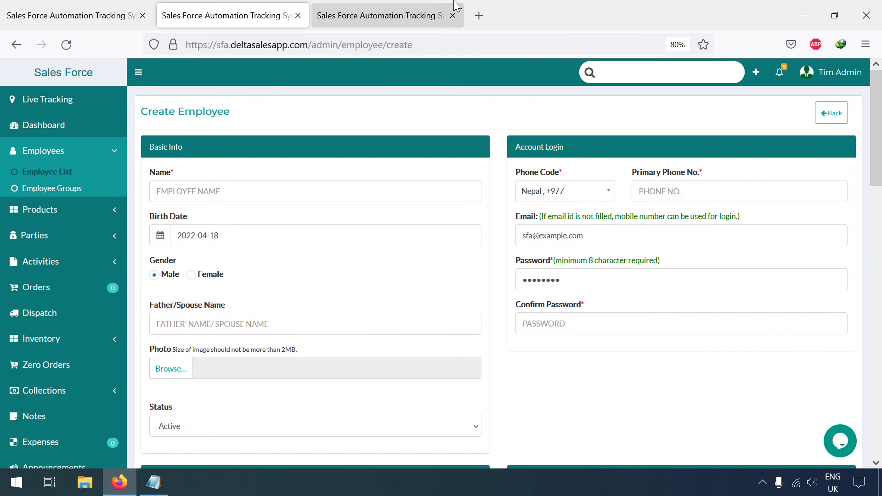
left_click(393, 6)
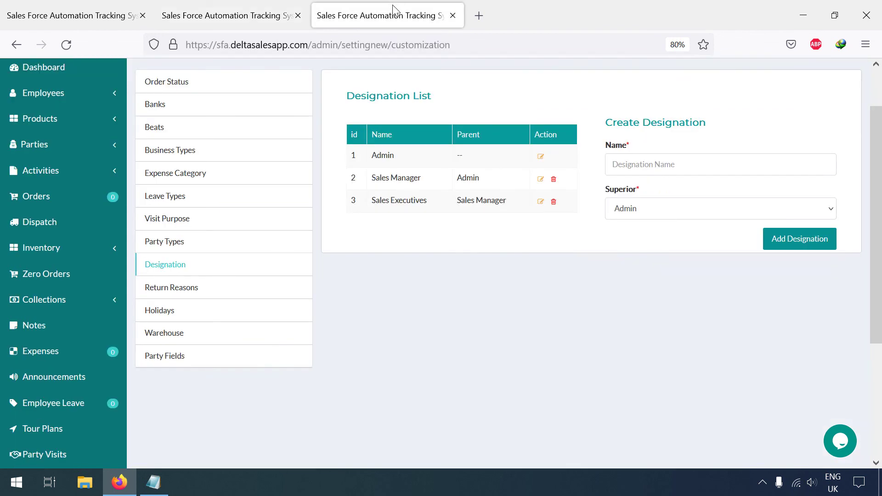
scroll(360, 268, "up", 2)
left_click(274, 110)
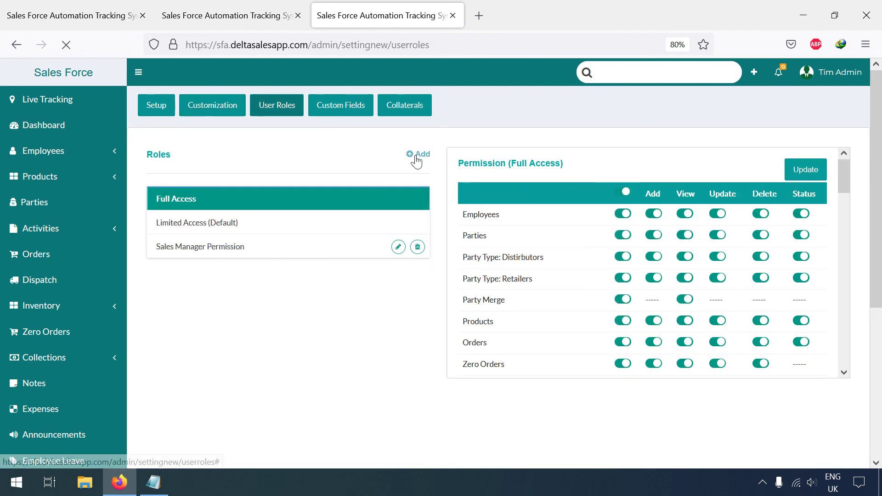
- Add a user role named 'HR Role' and enable its Employees Add permission
left_click(417, 156)
left_click(325, 162)
type("HR Role")
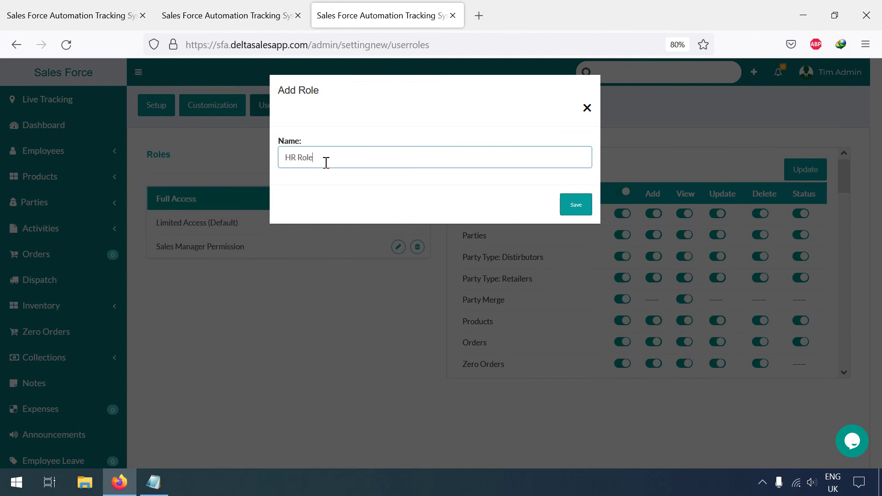
left_click(577, 205)
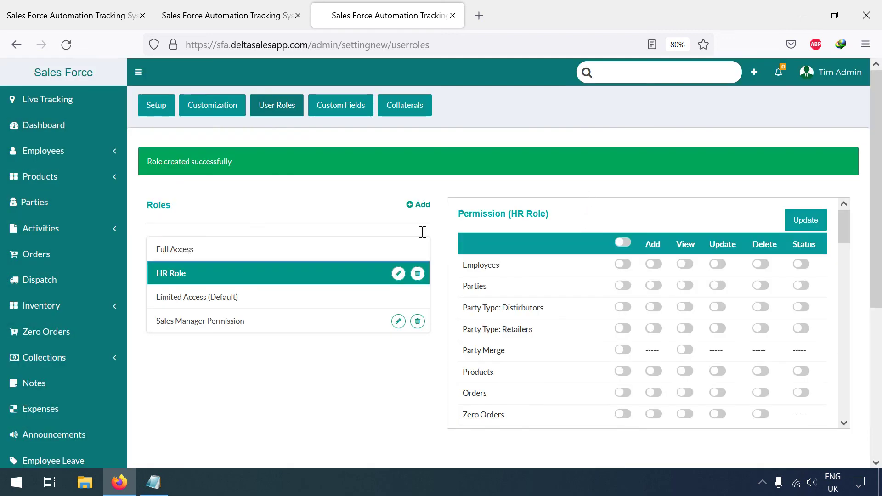
left_click(654, 265)
- Give HR Role View, Update and Status permissions on Employees
left_click(685, 265)
left_click(721, 266)
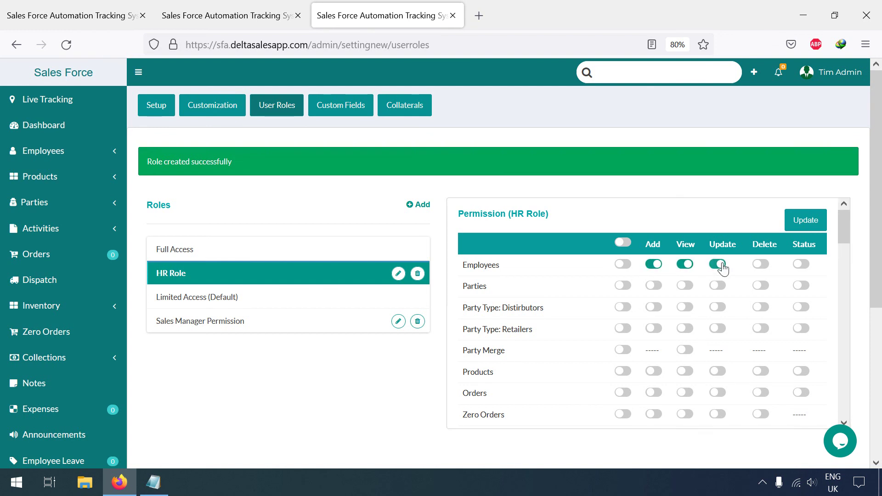
left_click(802, 265)
left_click_drag(848, 228, 847, 248)
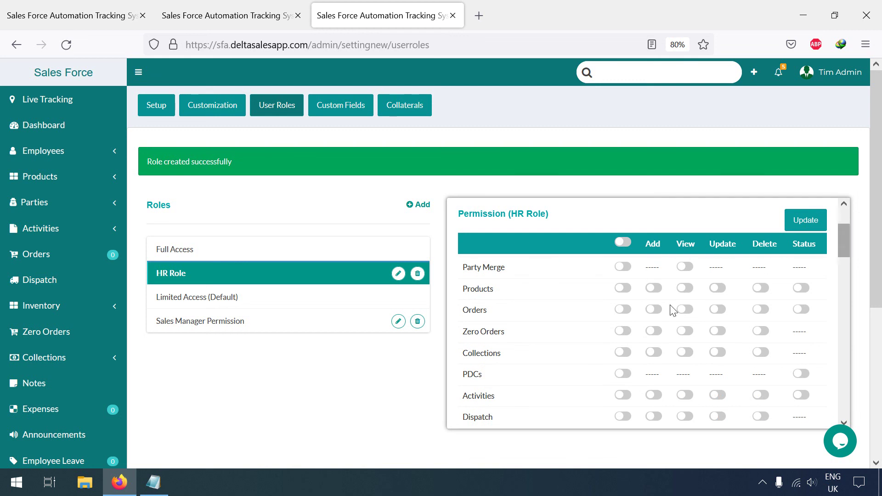
scroll(601, 329, "down", 4)
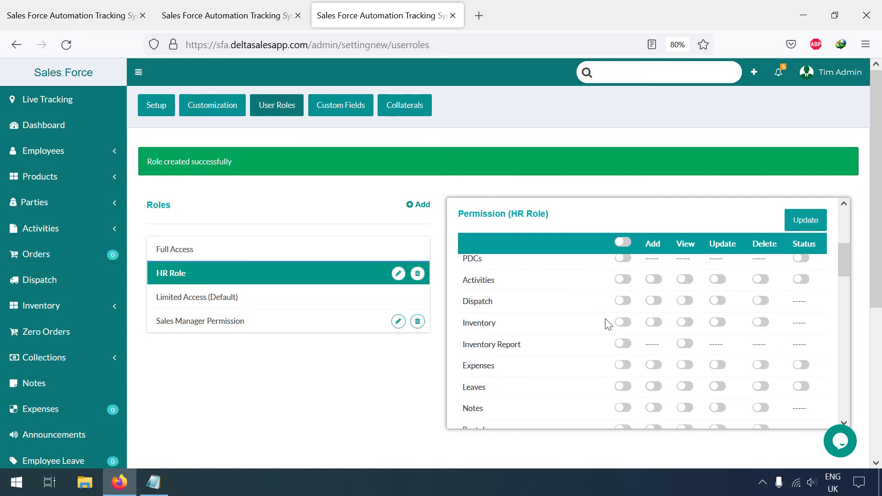
- Give HR Role Add, View and Update permissions on Activities
left_click(657, 281)
left_click(686, 280)
left_click(717, 280)
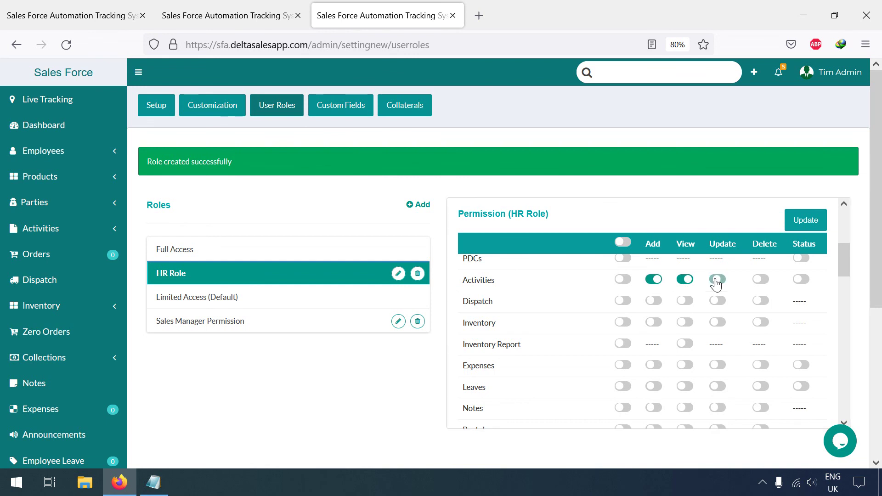
scroll(618, 325, "down", 2)
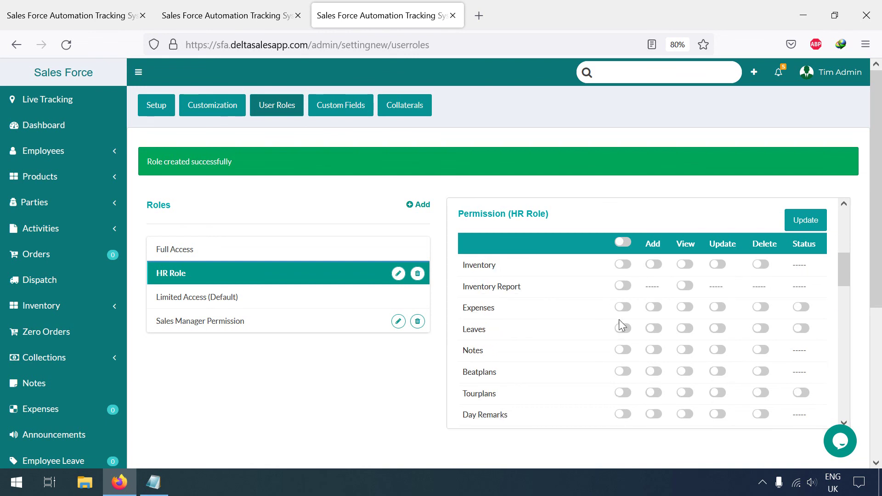
- Give HR Role Add, View, Update, Delete and Status permissions on Leaves
left_click(653, 329)
left_click(685, 329)
left_click(718, 329)
left_click(762, 329)
left_click(801, 329)
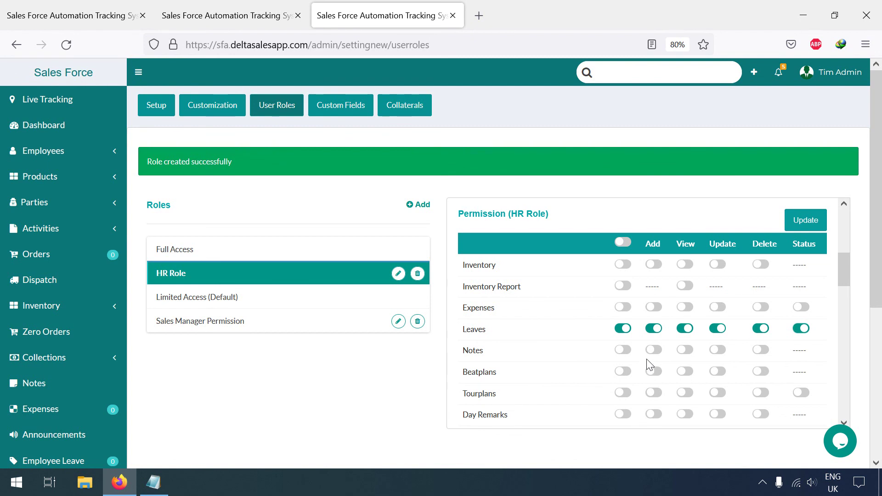
- Grant HR Role every Expenses permission
scroll(647, 364, "up", 2)
scroll(648, 365, "down", 4)
scroll(648, 364, "up", 2)
left_click(657, 308)
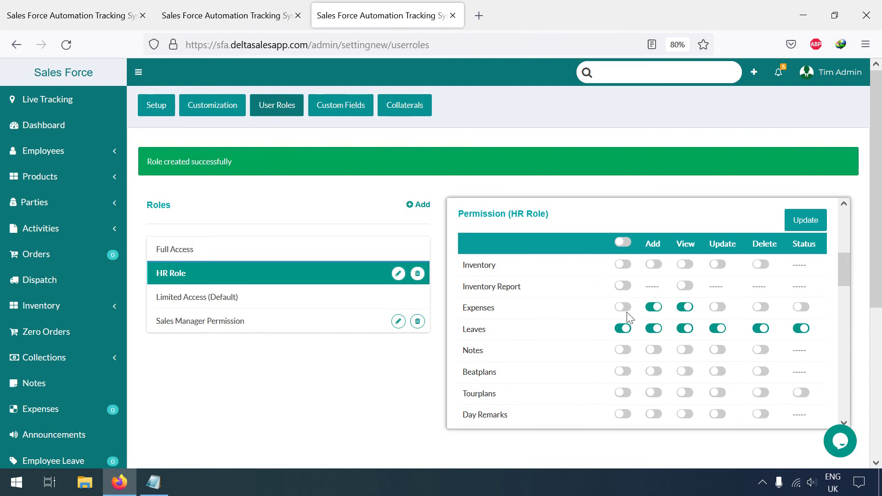
left_click(627, 311)
scroll(558, 357, "down", 2)
- Grant HR Role all Tourplans and Announcements permissions
scroll(558, 357, "down", 2)
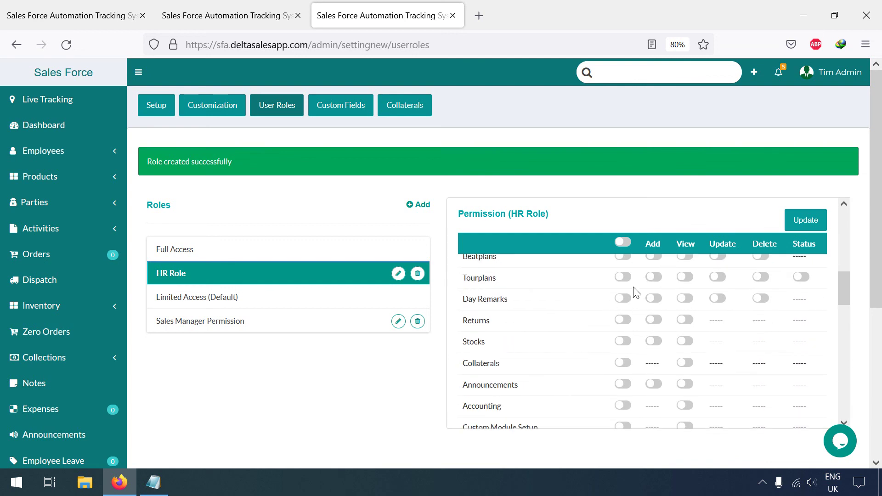
left_click(623, 277)
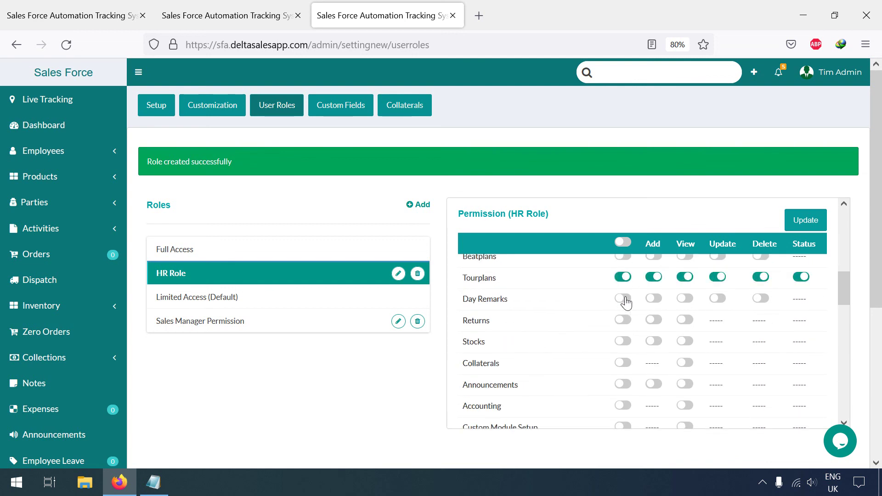
scroll(622, 330, "down", 2)
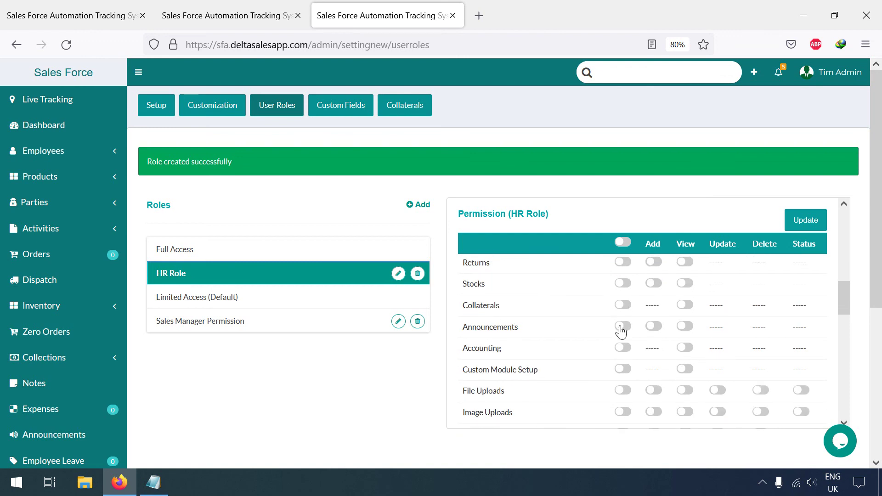
left_click(623, 327)
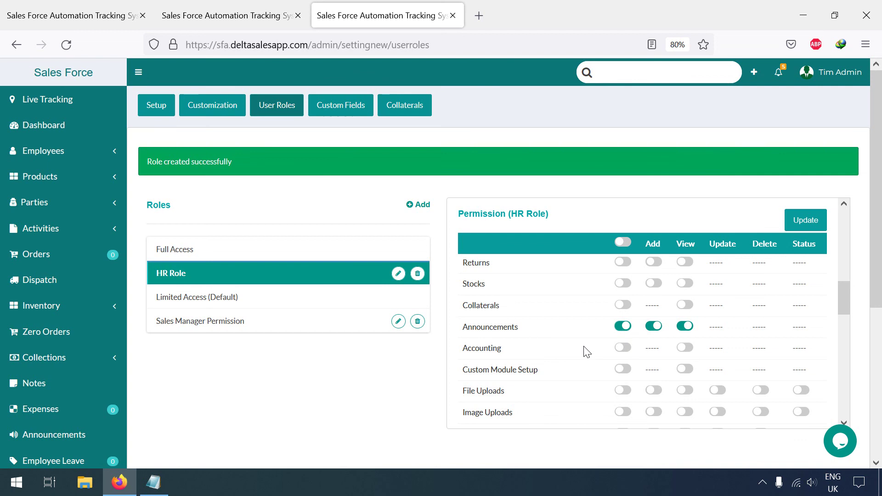
scroll(584, 351, "down", 2)
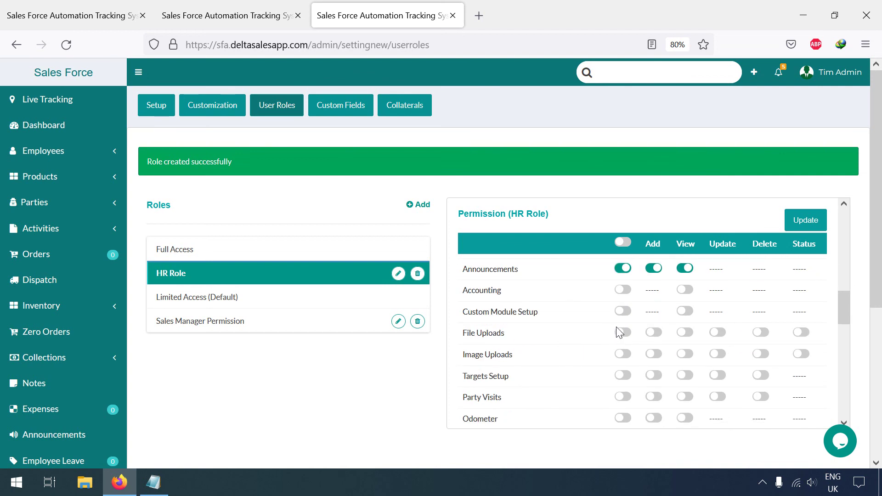
- Grant HR Role all File Uploads, Image Uploads and Targets Setup permissions
scroll(611, 338, "down", 2)
scroll(611, 338, "up", 2)
left_click(623, 332)
scroll(624, 317, "down", 2)
left_click(623, 296)
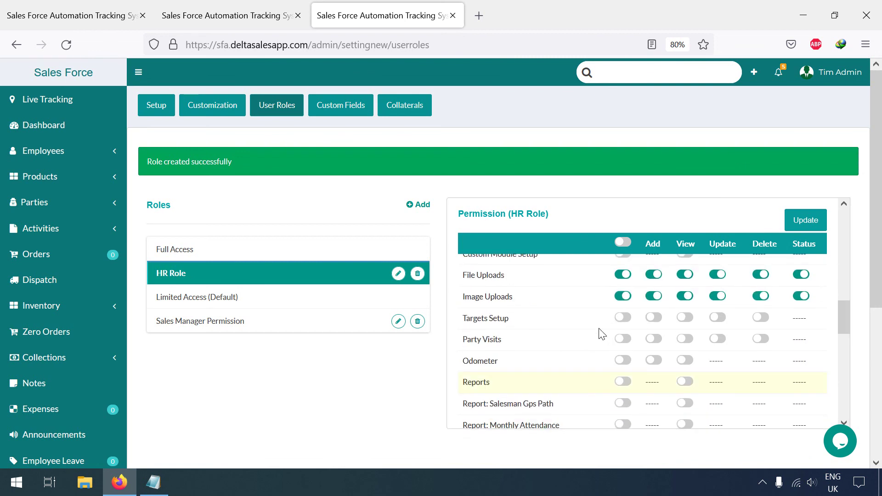
left_click(624, 318)
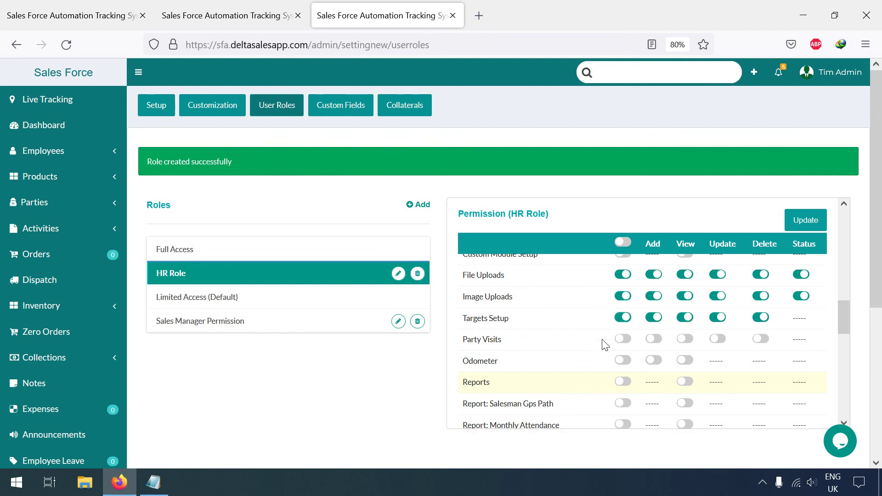
- Allow the Salesman Gps Path, Monthly Attendance and Check In Check Out reports
scroll(606, 352, "down", 2)
left_click(624, 346)
left_click(624, 346)
left_click(625, 348)
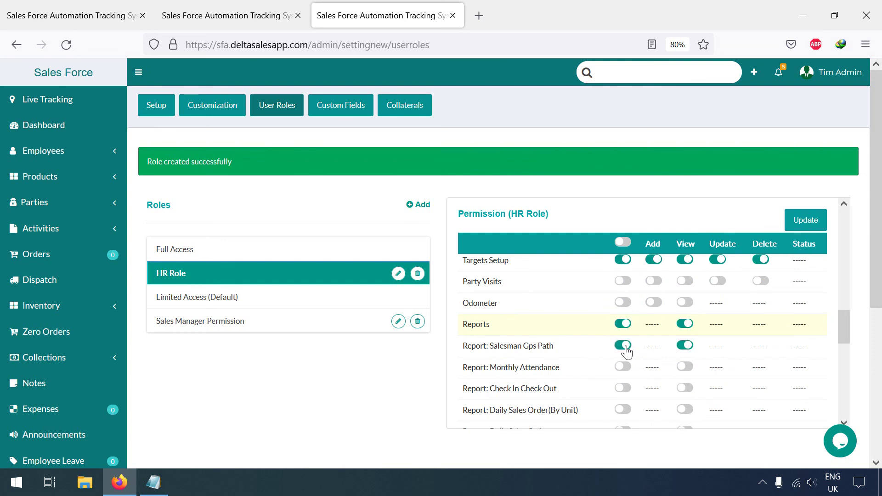
left_click(625, 368)
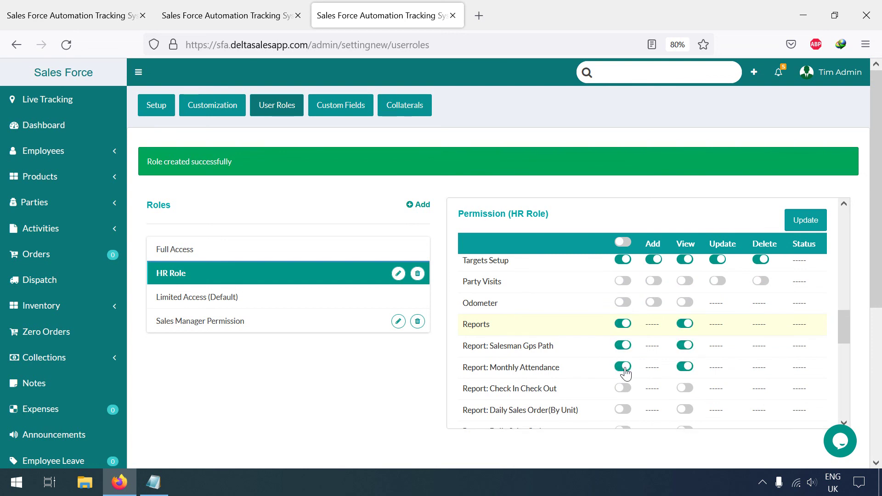
scroll(626, 372, "down", 2)
left_click(627, 334)
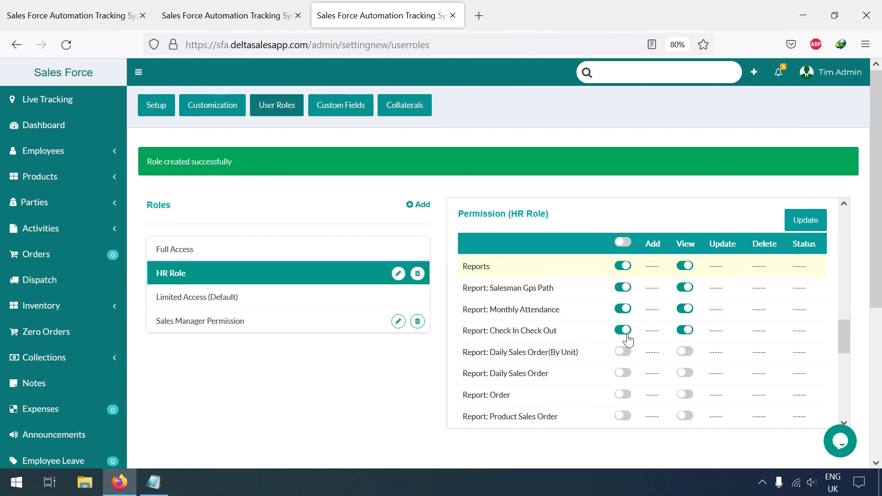
left_click(626, 352)
- Leave the Daily Sales Order(By Unit) report off and allow the Employee Targets report
scroll(627, 355, "down", 3)
left_click(623, 294)
scroll(615, 358, "down", 2)
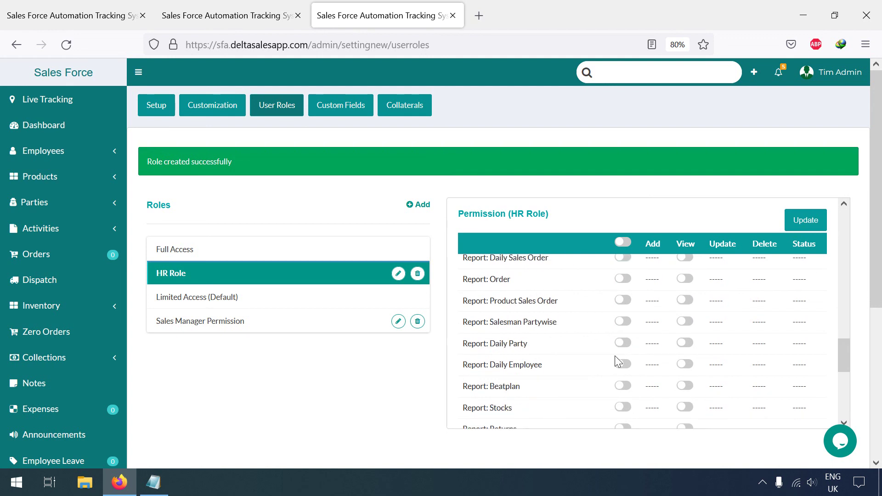
scroll(618, 361, "down", 6)
scroll(618, 361, "down", 2)
left_click(624, 325)
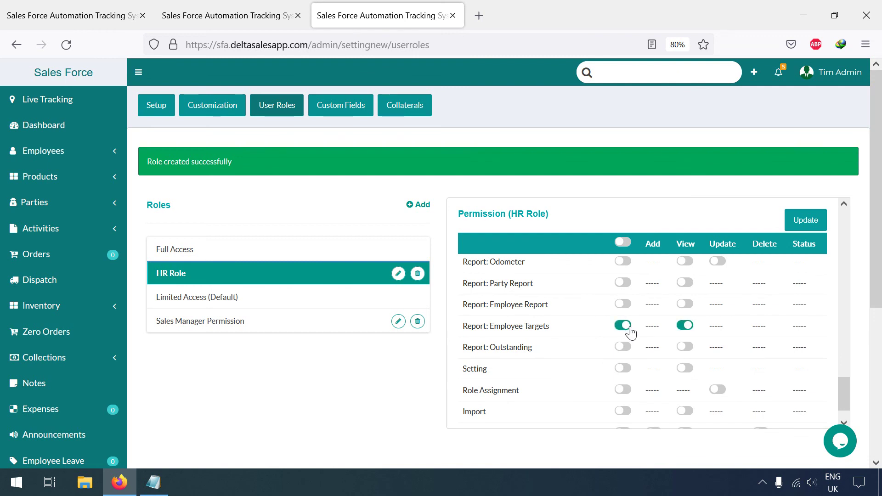
scroll(627, 352, "down", 2)
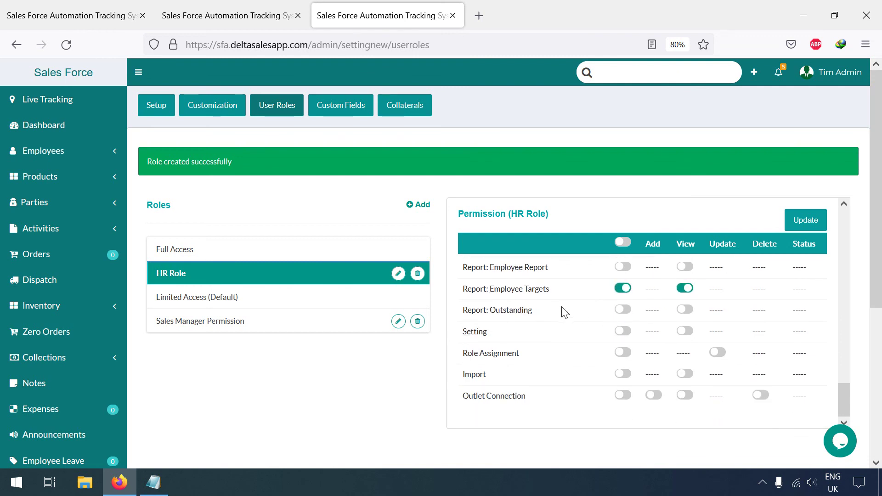
- Allow Role Assignment with update rights and save the HR Role with Update
left_click(625, 353)
scroll(641, 391, "down", 2)
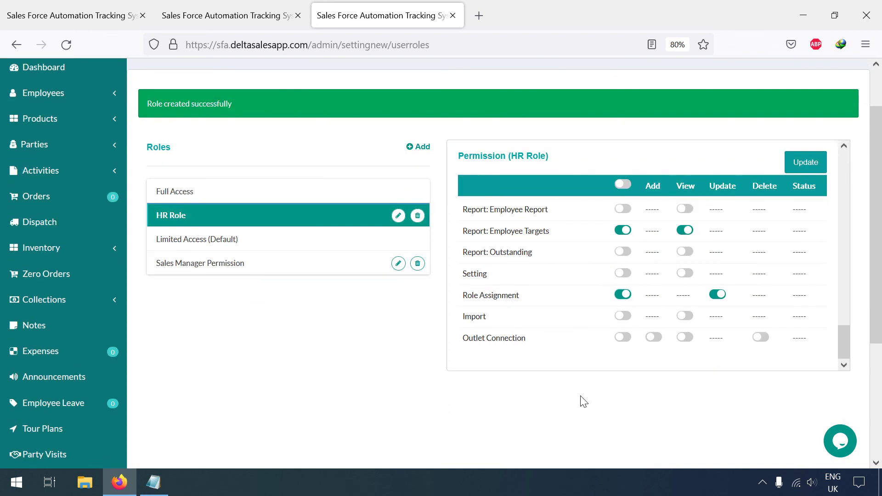
scroll(584, 402, "up", 2)
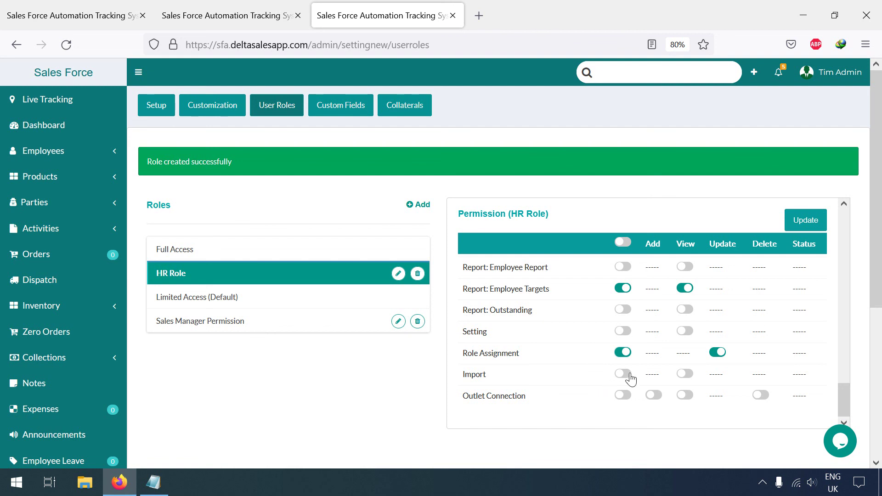
scroll(566, 364, "up", 15)
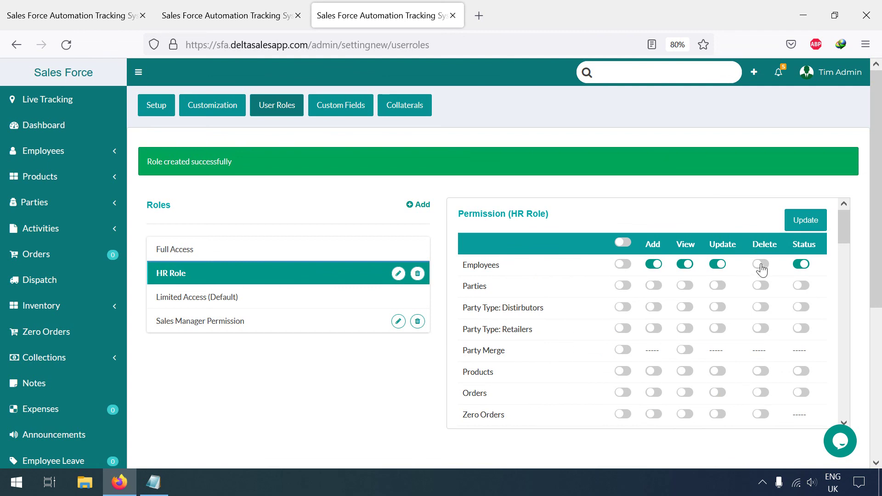
left_click(798, 227)
- Reload the Create Employee form and enter the employee's name and primary phone number
left_click(280, 14)
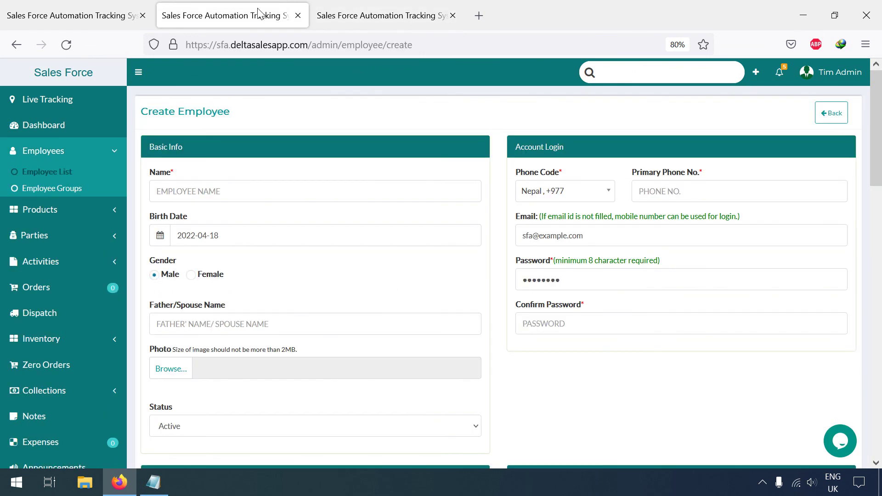
left_click(66, 44)
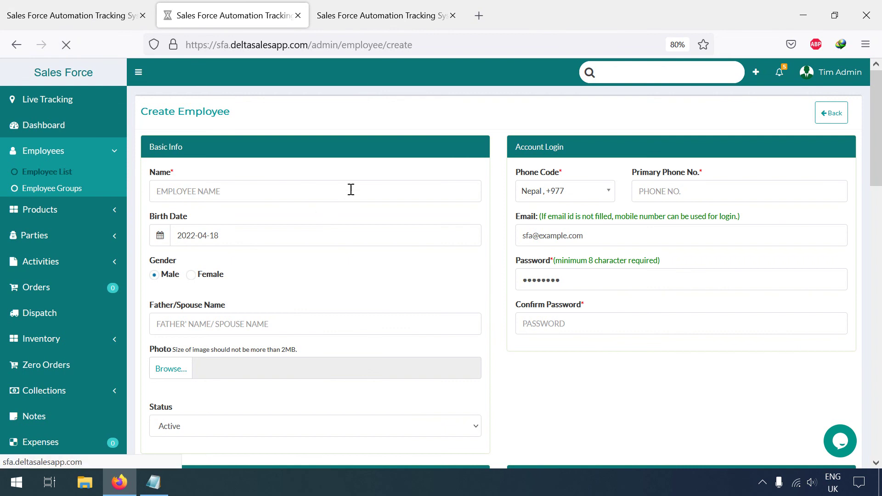
left_click(185, 191)
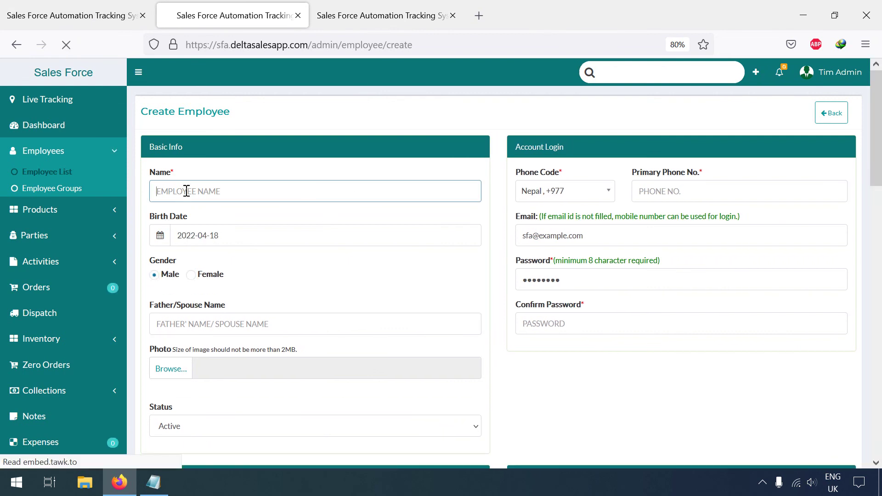
type("Soniya")
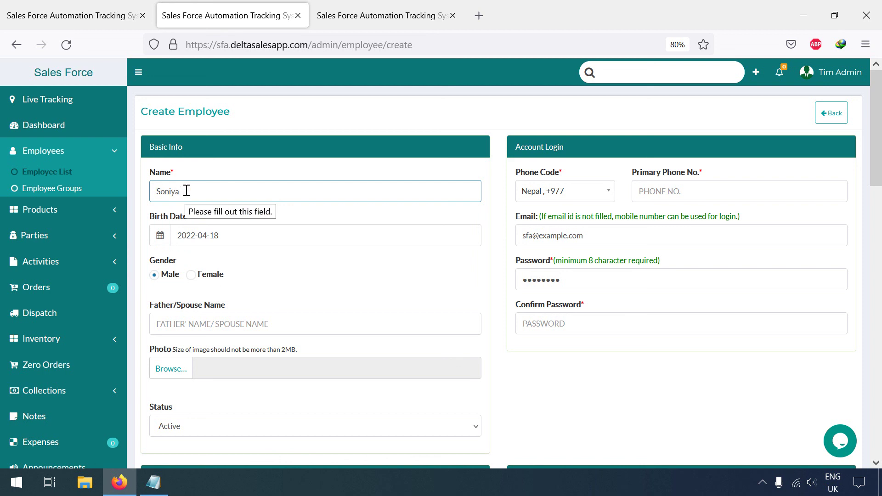
type(" S.")
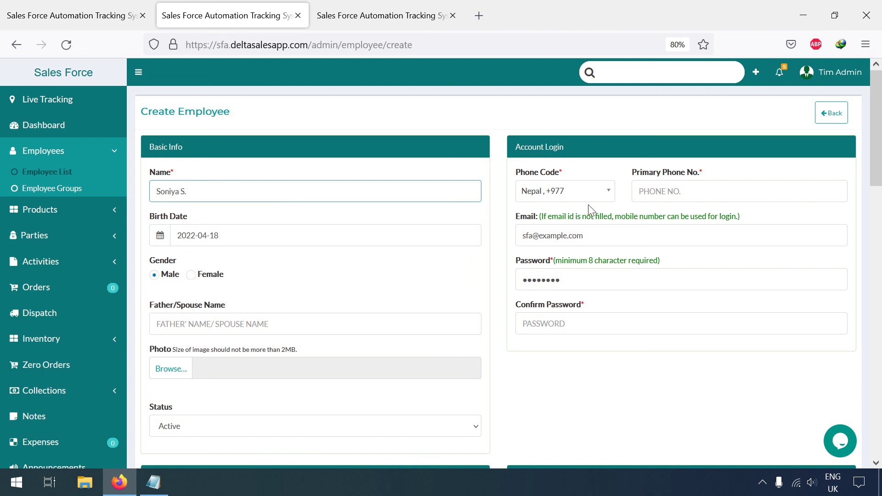
left_click(651, 196)
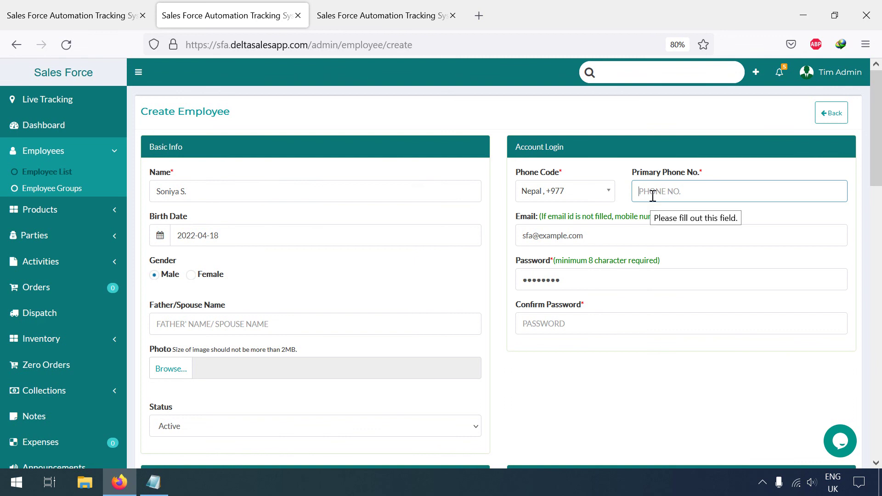
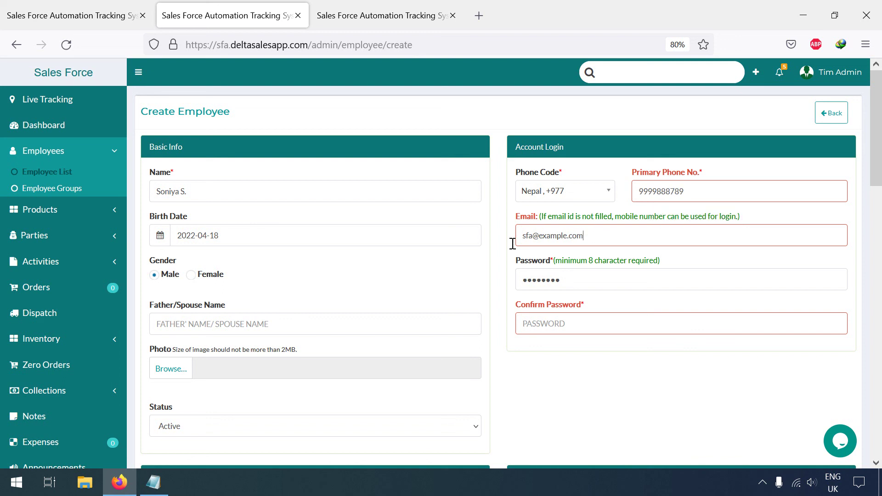
- Clear the prefilled email and enter a new password and its confirmation
left_click_drag(606, 235, 472, 253)
key("BackSpace")
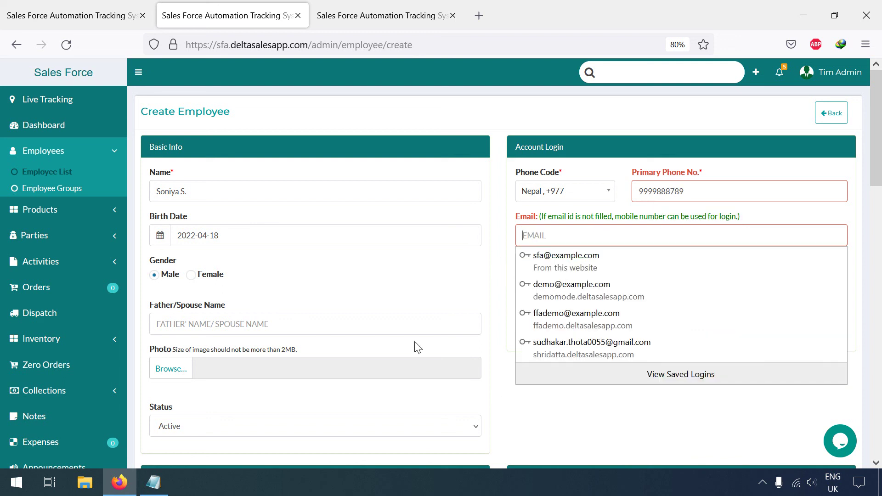
left_click(607, 230)
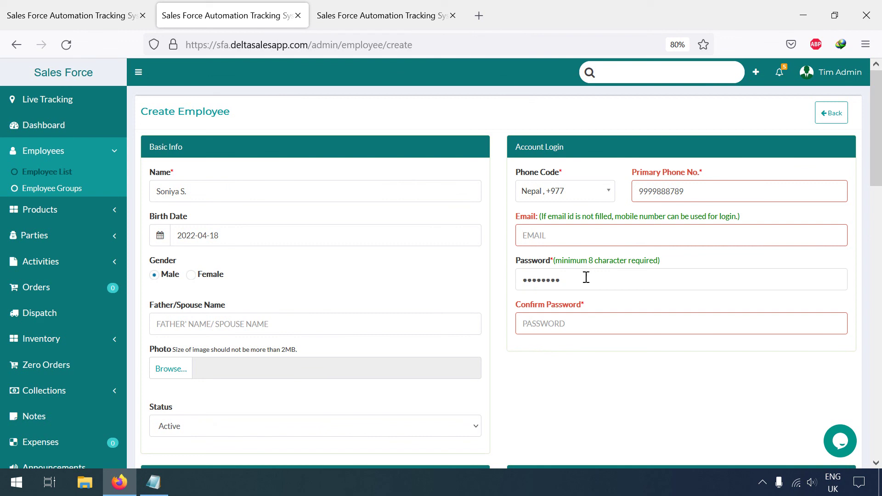
left_click_drag(586, 277, 510, 297)
type("••")
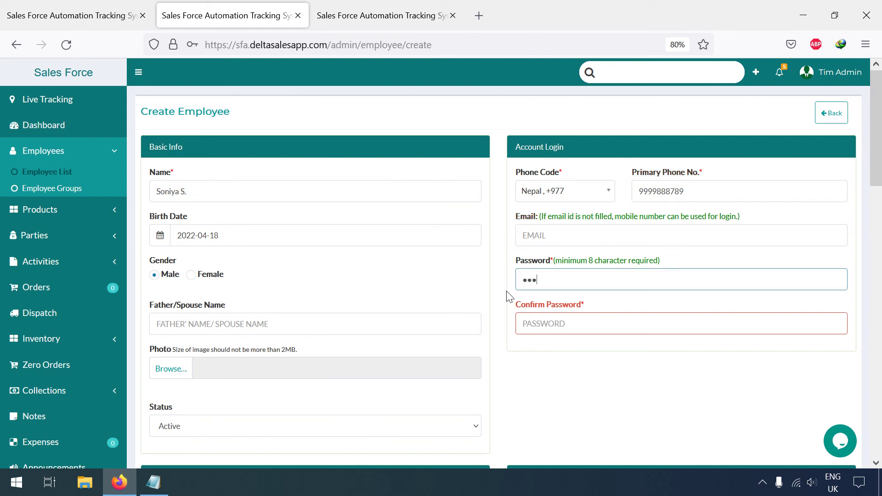
key("Tab")
type("••")
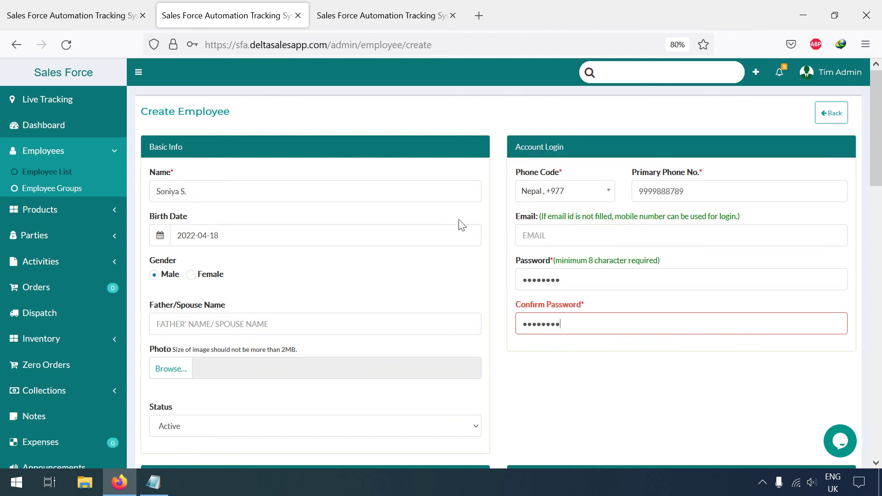
left_click(223, 234)
- Set the birth date to 26 June 1990 in the datepicker
left_click(226, 114)
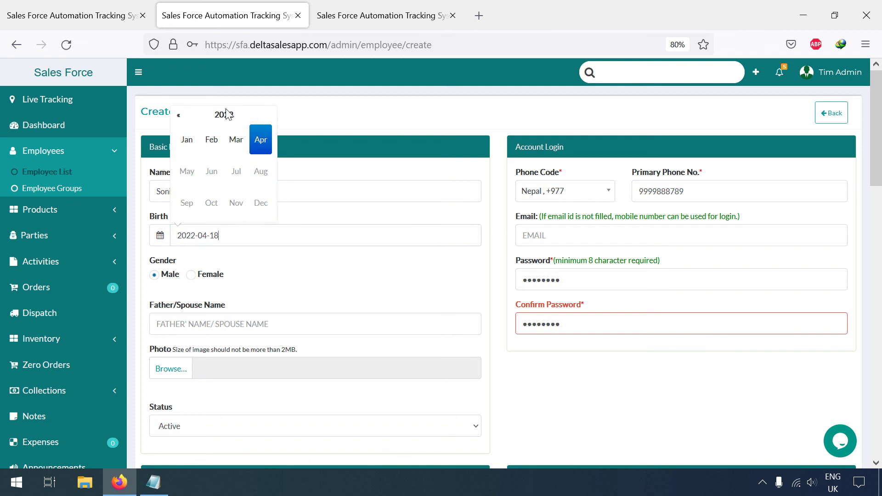
left_click(226, 114)
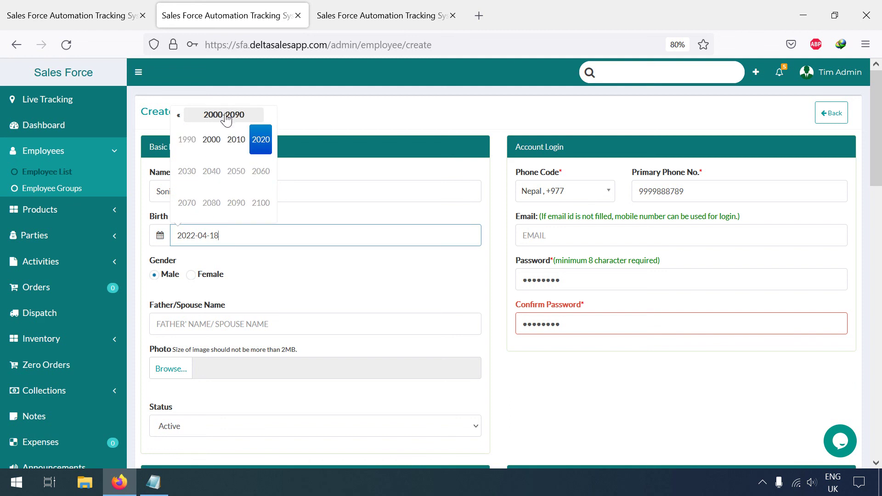
left_click(224, 116)
left_click(189, 139)
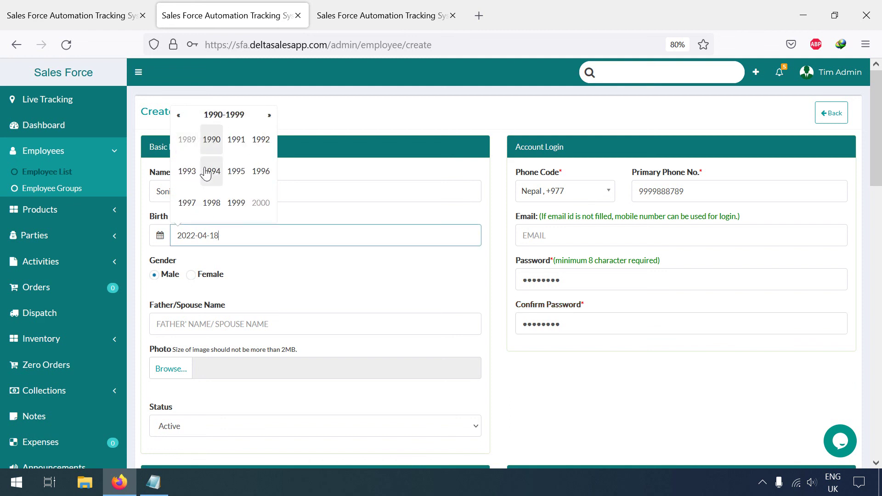
left_click(212, 140)
left_click(211, 171)
left_click(211, 198)
- Set the gender to Female and enter the employee code
scroll(264, 294, "down", 1)
left_click(211, 216)
scroll(432, 238, "down", 1)
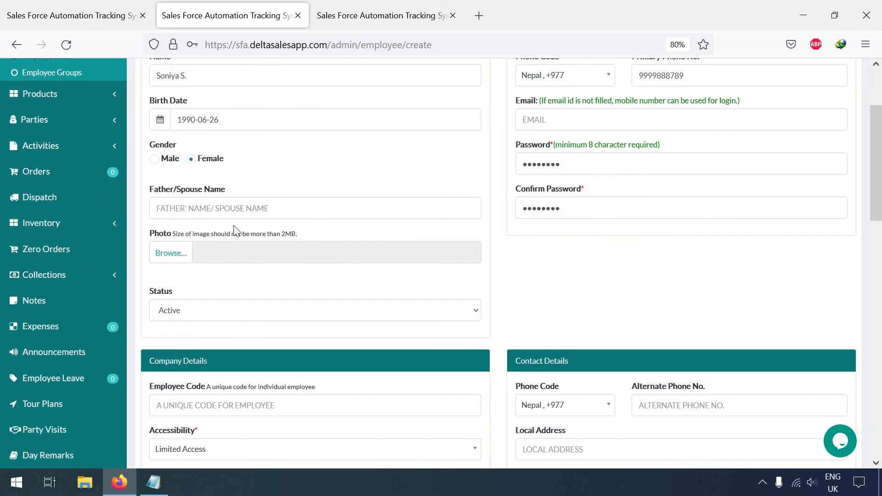
scroll(406, 236, "down", 2)
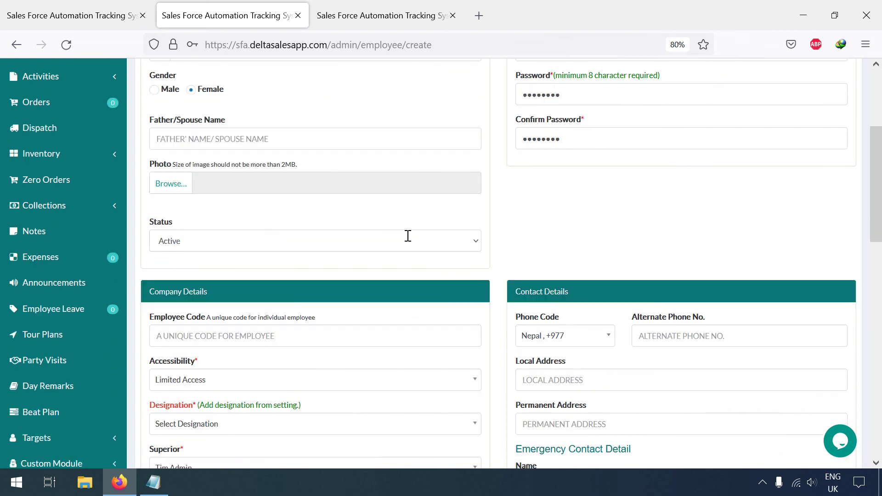
scroll(345, 273, "down", 1)
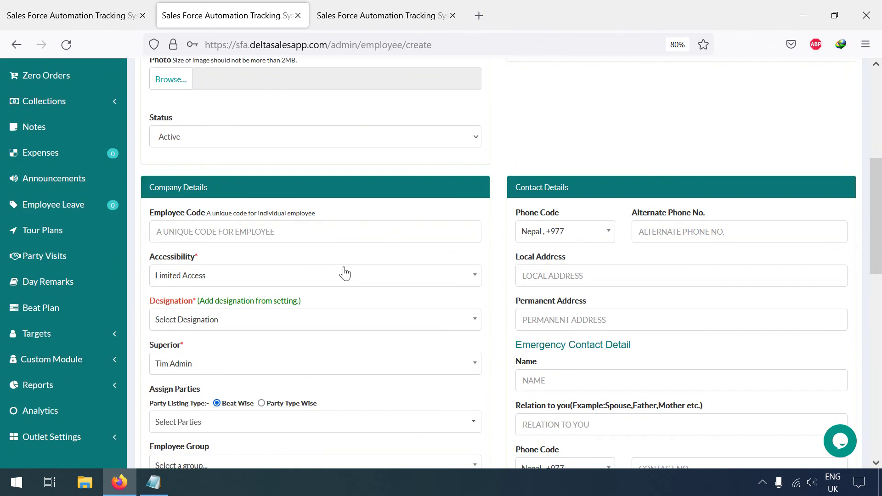
left_click(222, 229)
type("S")
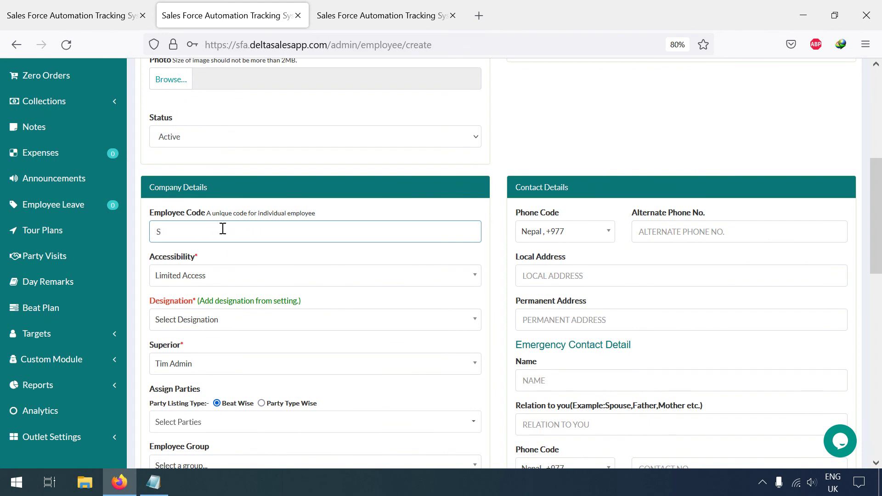
scroll(225, 225, "down", 1)
- Give the employee HR Role accessibility and the Admin designation
left_click(235, 222)
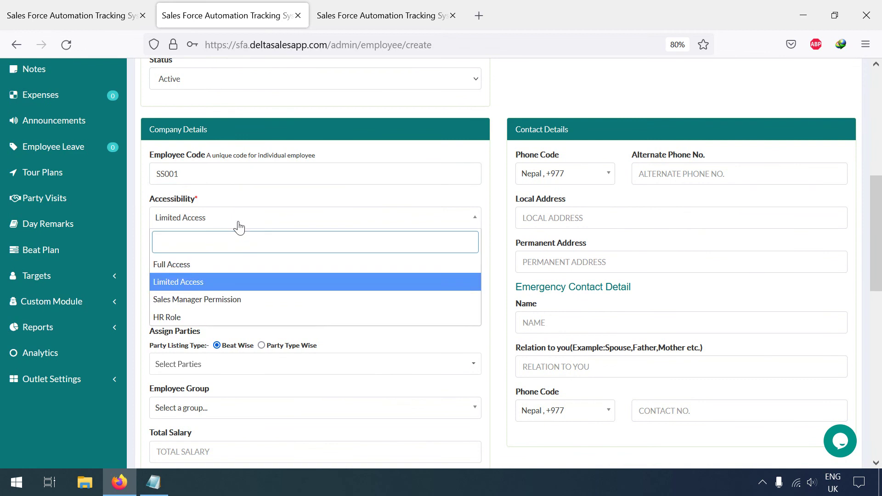
left_click(196, 322)
left_click(209, 267)
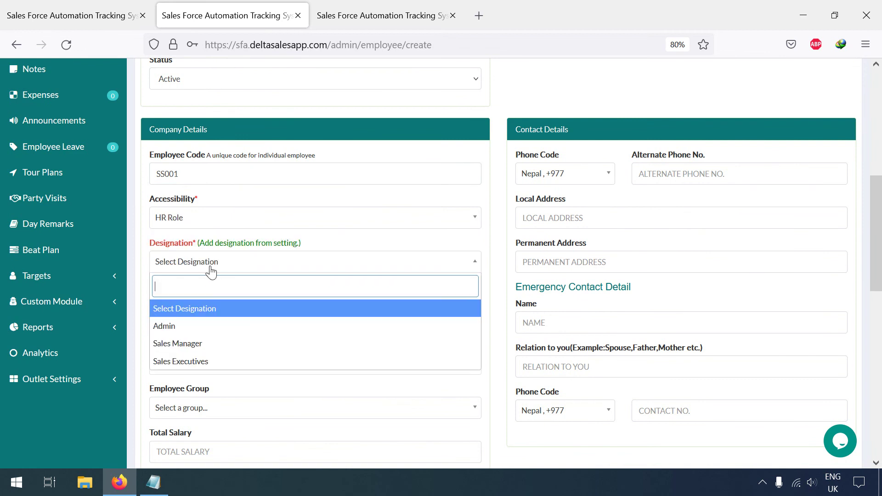
left_click(195, 329)
- Try Party Type Wise listing, then set party listing back to Beat Wise
scroll(235, 296, "down", 1)
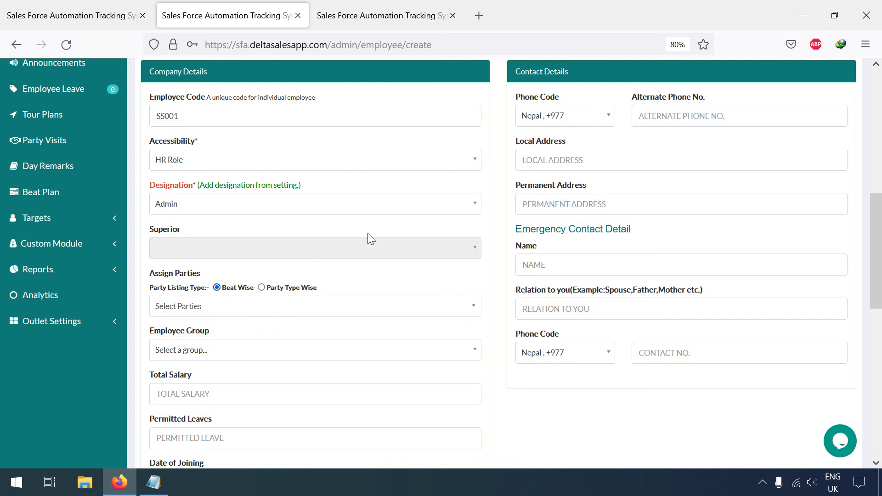
scroll(251, 269, "down", 1)
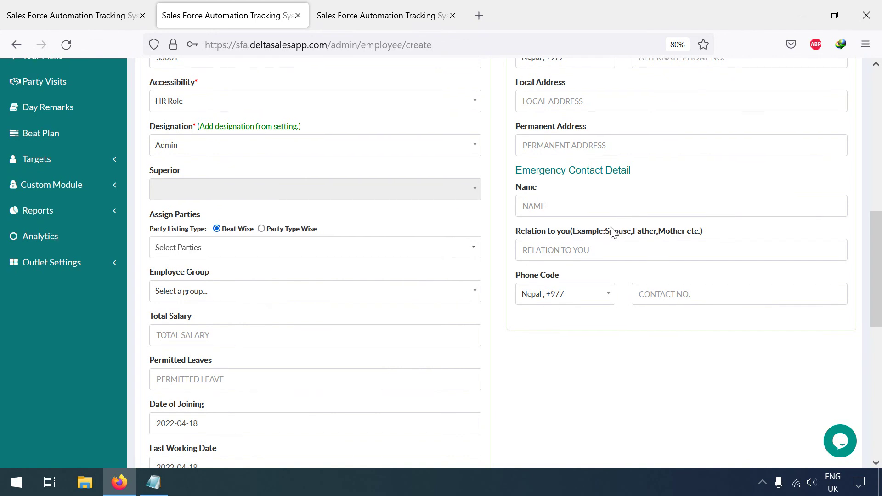
scroll(612, 230, "down", 2)
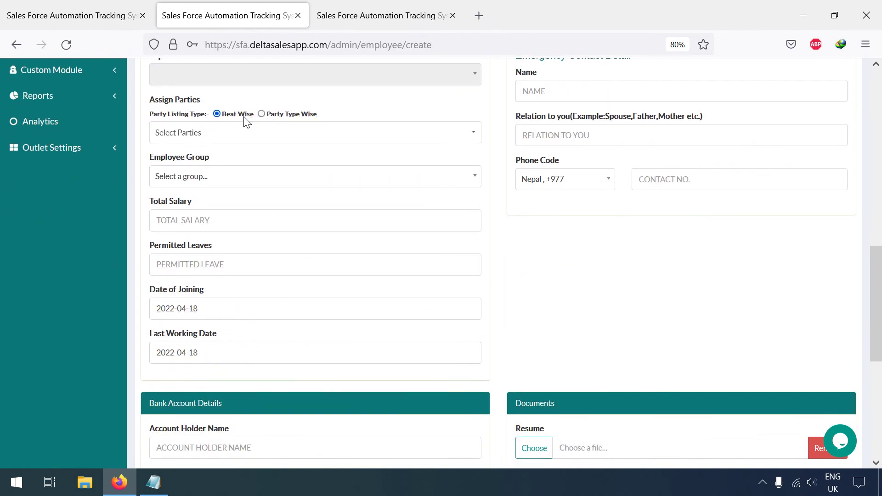
left_click(276, 114)
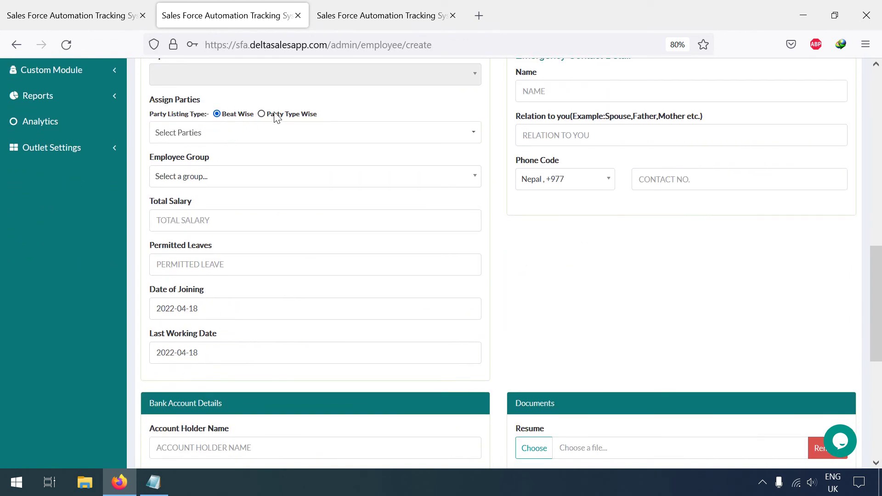
left_click(234, 114)
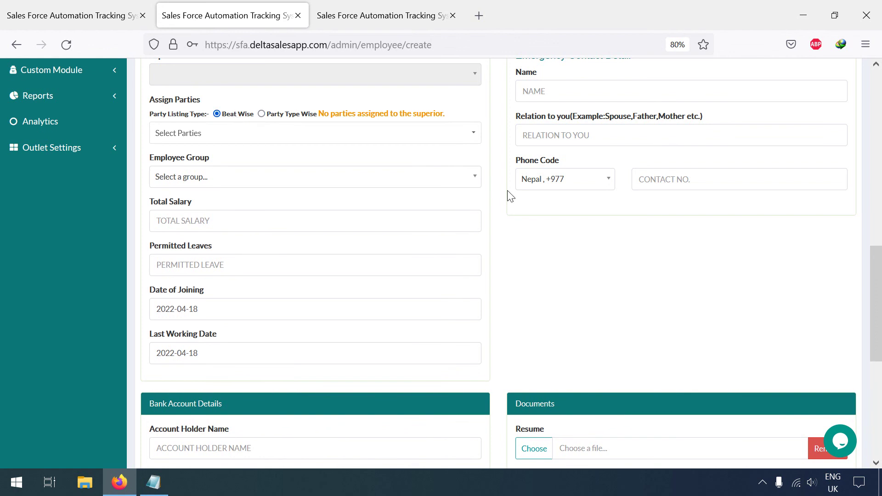
scroll(505, 202, "down", 2)
- Enter 13 as the employee's permitted leaves
scroll(522, 186, "down", 6)
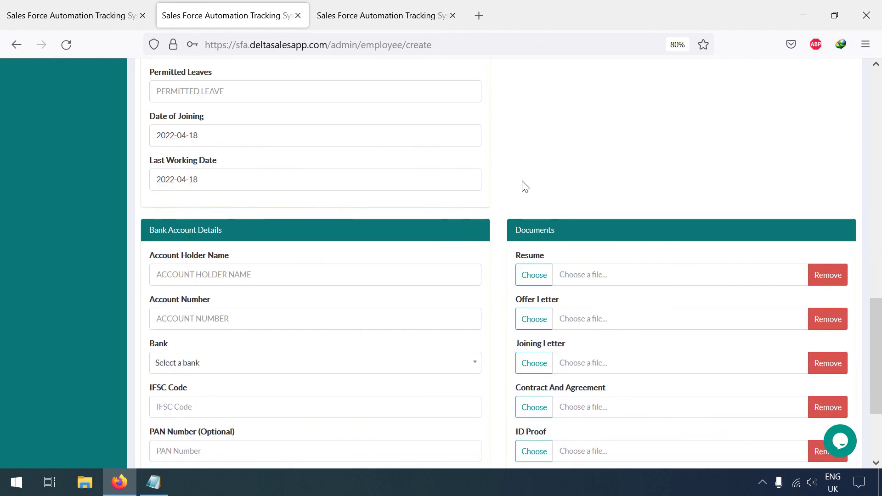
scroll(255, 204, "up", 6)
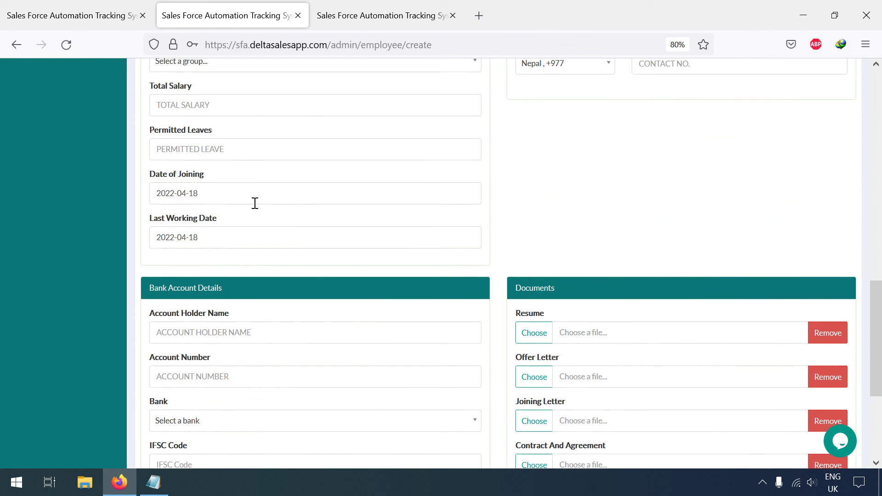
left_click(241, 207)
type("13")
- Set the branch to Biratnagar and create the employee record
scroll(238, 209, "down", 1)
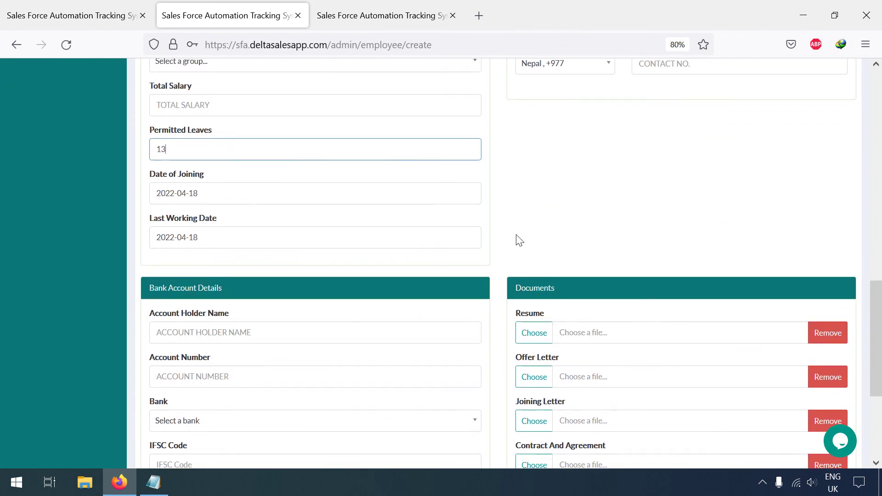
scroll(518, 243, "down", 3)
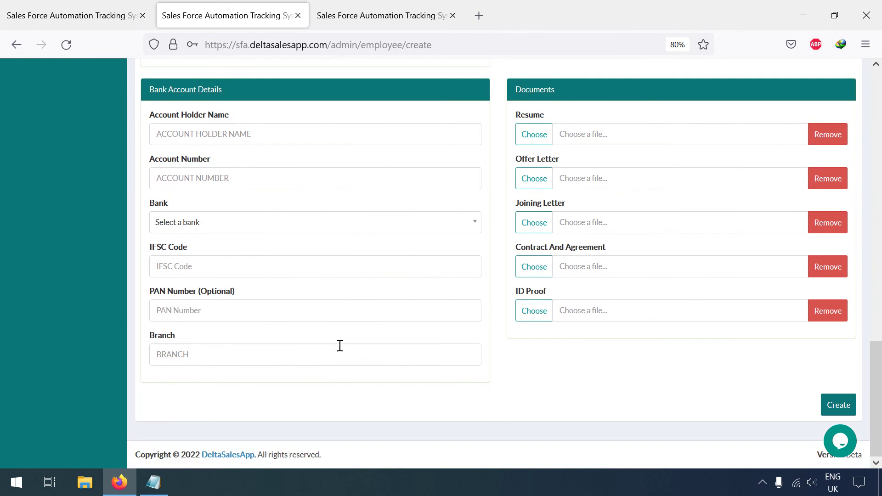
left_click(246, 349)
type("B")
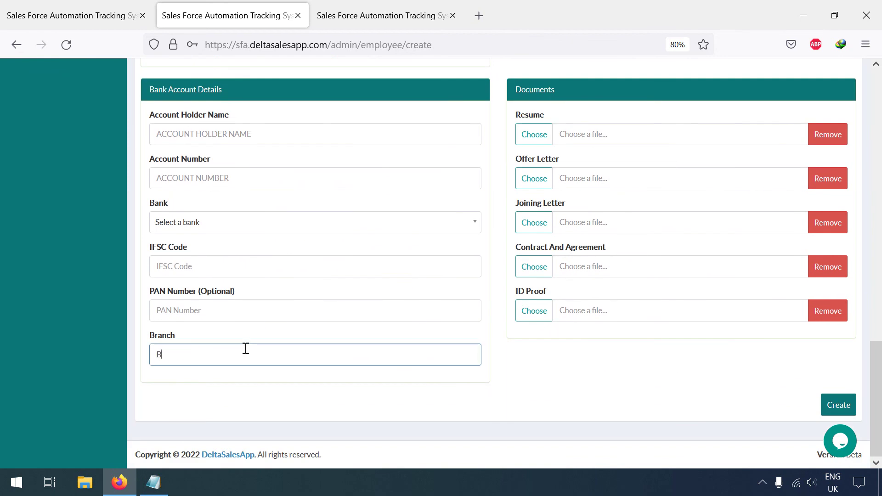
type("iratnagar")
left_click(838, 405)
scroll(707, 340, "up", 10)
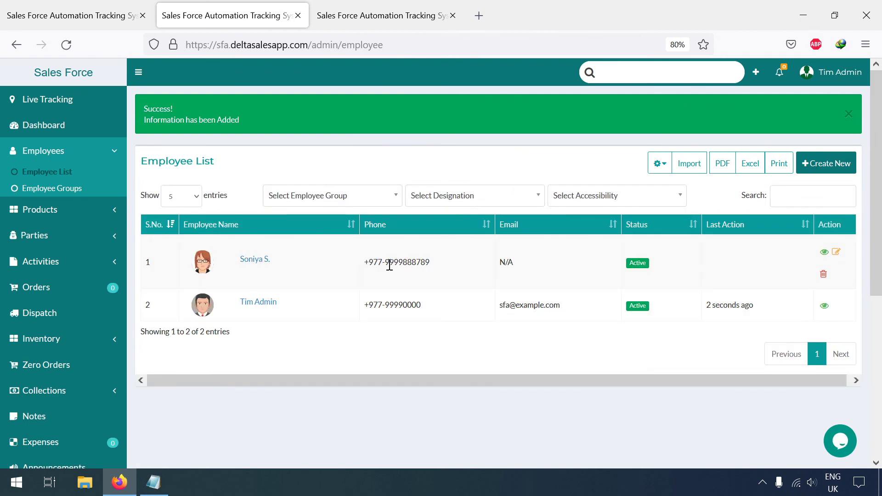
- Select the new employee's phone number in the Employee List, then sign out of the admin account
left_click_drag(394, 265, 428, 271)
key("ctrl+c")
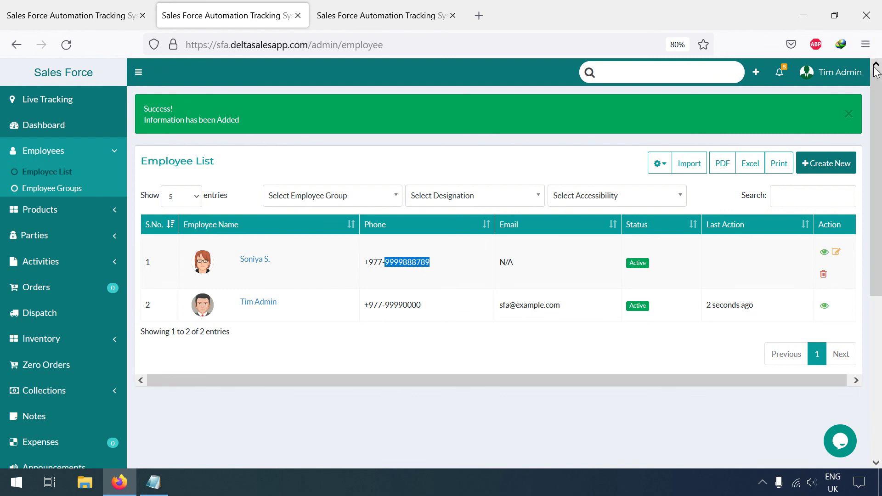
left_click(831, 72)
left_click(772, 162)
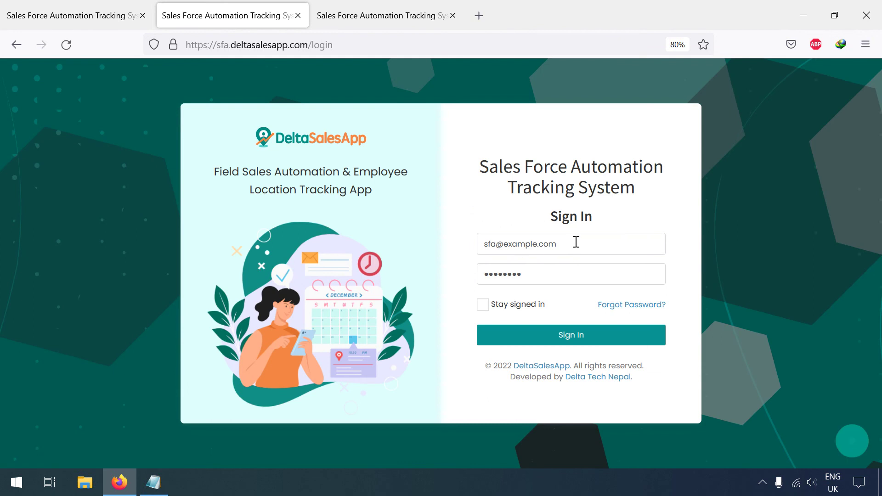
- Sign in using the pasted phone number as login and the employee's password
left_click_drag(575, 242, 390, 275)
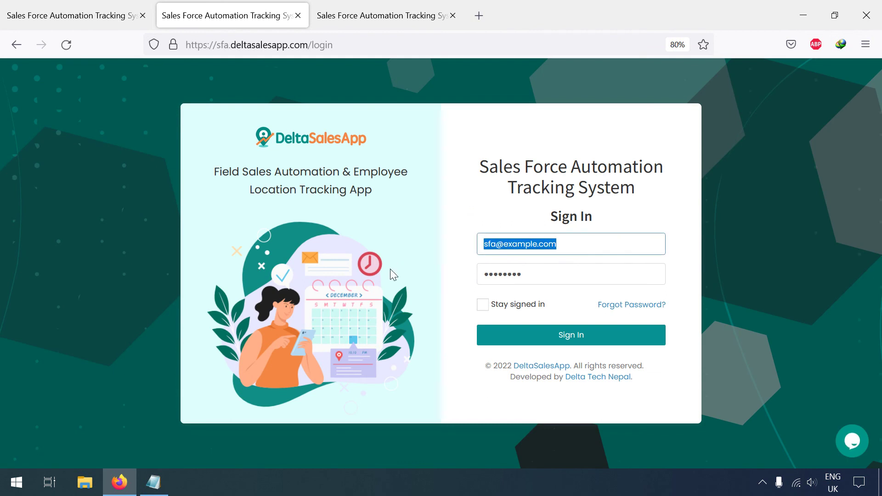
key("ctrl+v")
left_click(519, 279)
left_click_drag(519, 279, 427, 286)
type("••••••••")
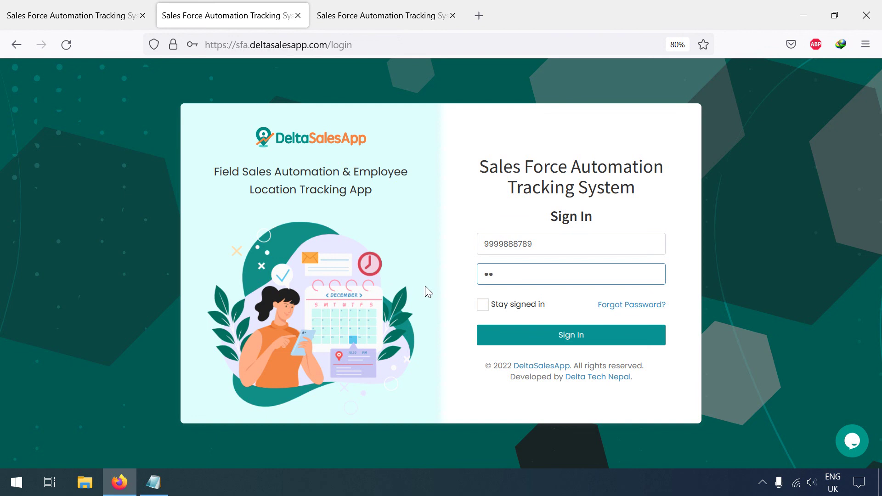
key("Return")
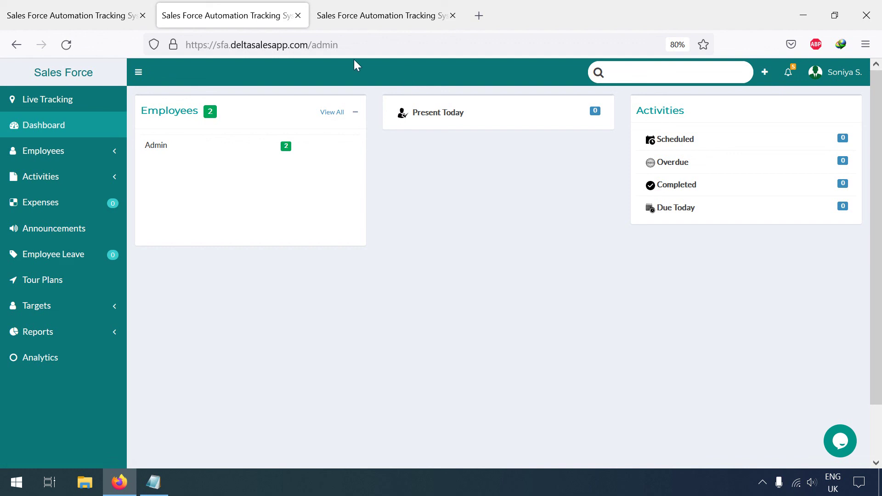
- Check the Designation tab, return to the dashboard, and choose Add Employee from quick-add
left_click(98, 11)
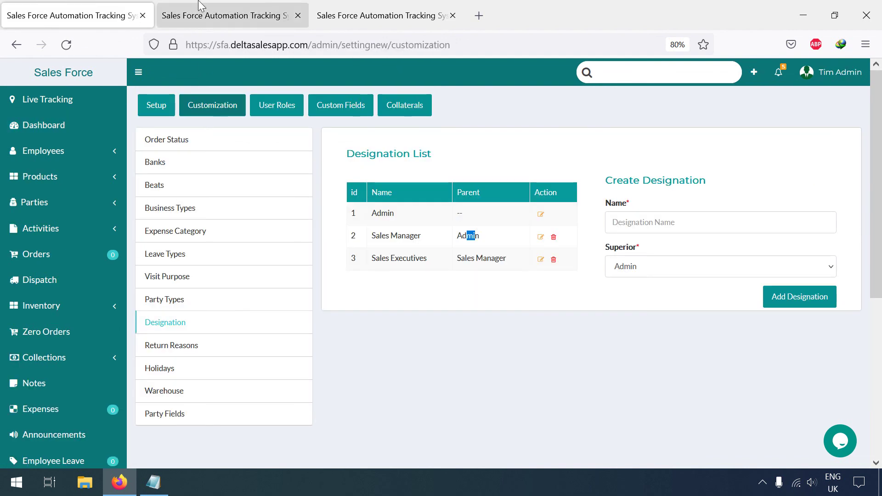
left_click(197, 14)
left_click(832, 87)
left_click(217, 238)
left_click(764, 75)
left_click(740, 101)
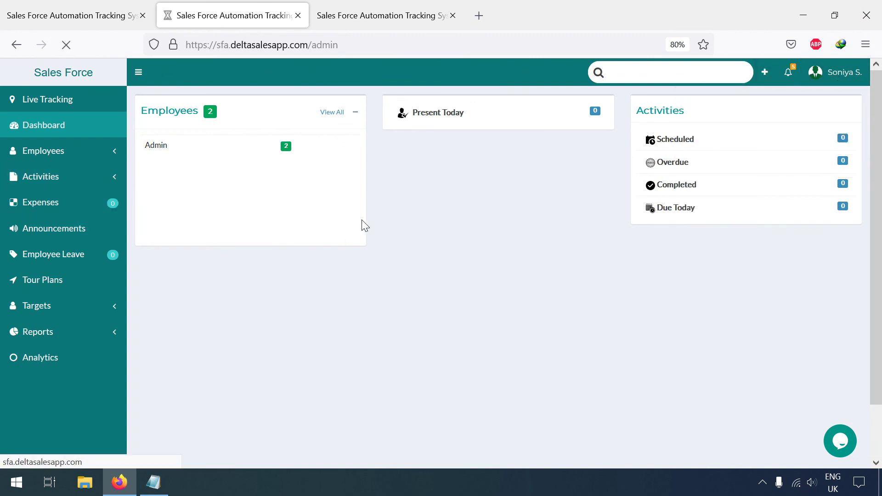
- Enter the employee's name and primary phone, clear the login email, and set both password fields
left_click(236, 194)
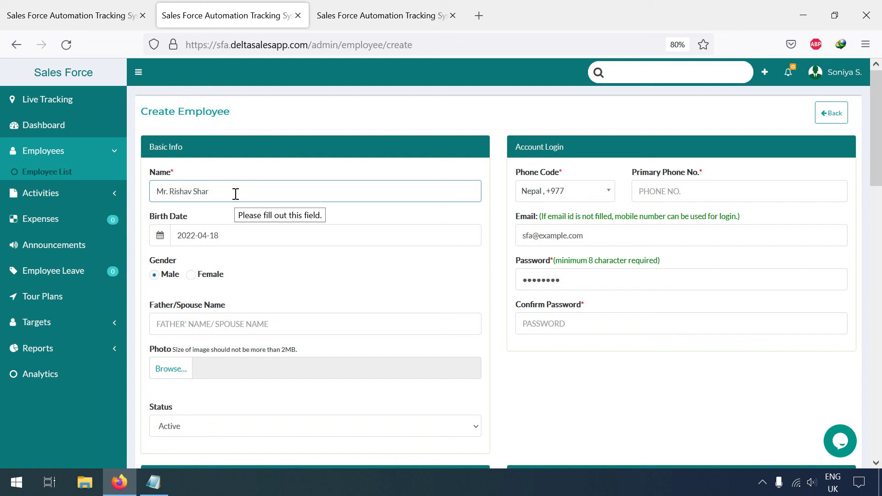
left_click(662, 191)
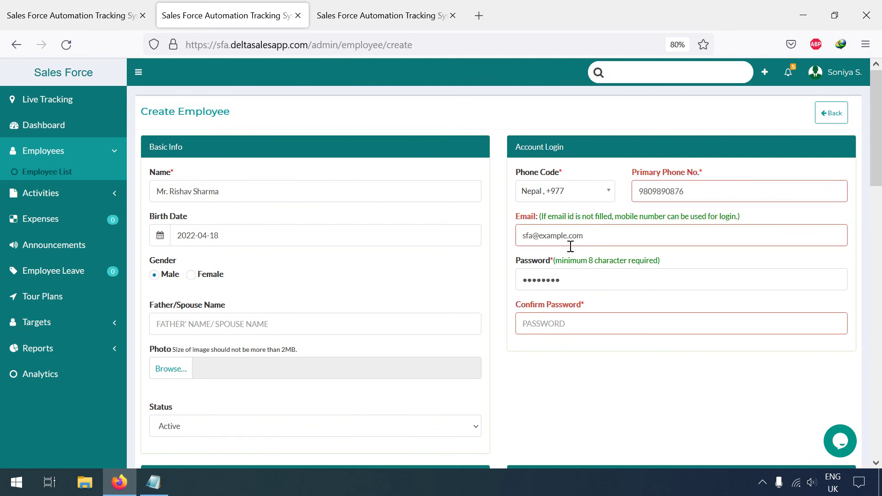
left_click_drag(600, 236, 482, 296)
key("BackSpace")
left_click(511, 258)
type("a")
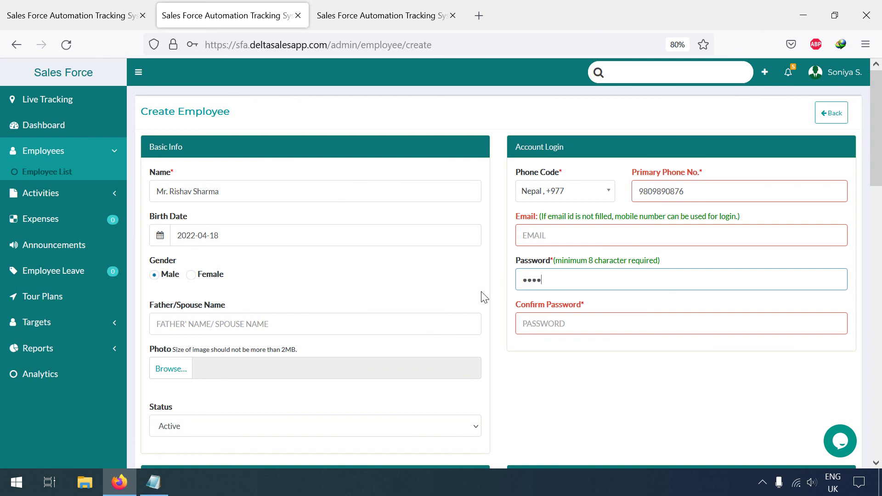
left_click(564, 335)
type("abc")
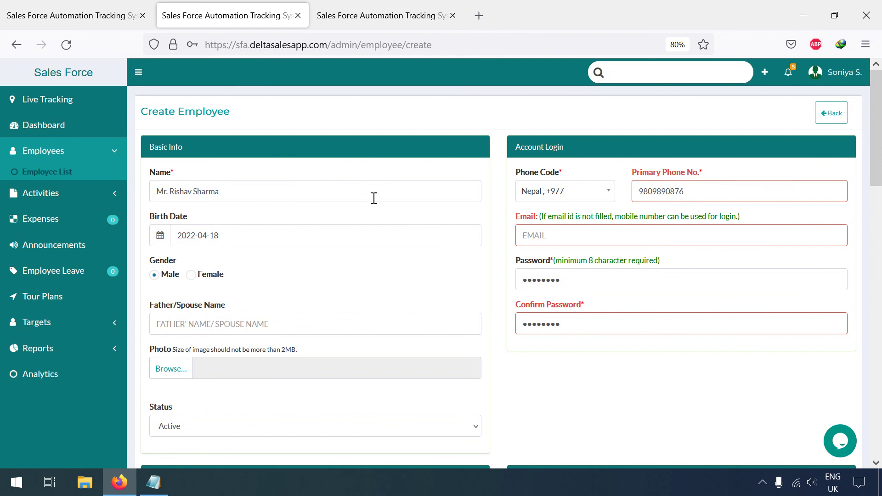
- Choose Sales Manager Permission access and Sales Manager designation, keep the admin as superior, and create
scroll(373, 222, "down", 5)
scroll(193, 313, "down", 2)
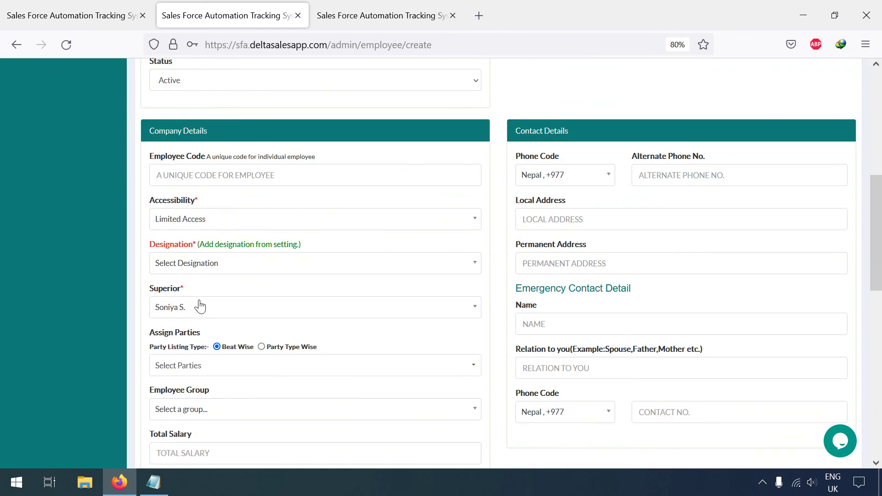
left_click(216, 220)
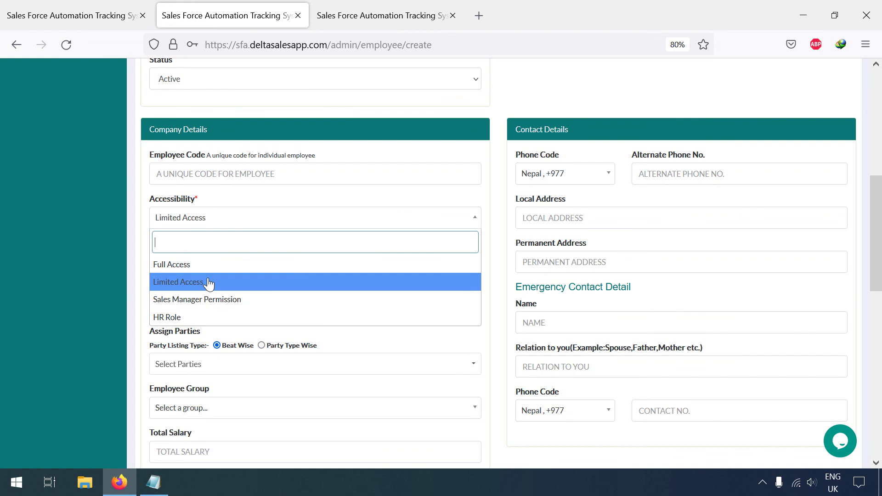
left_click(212, 300)
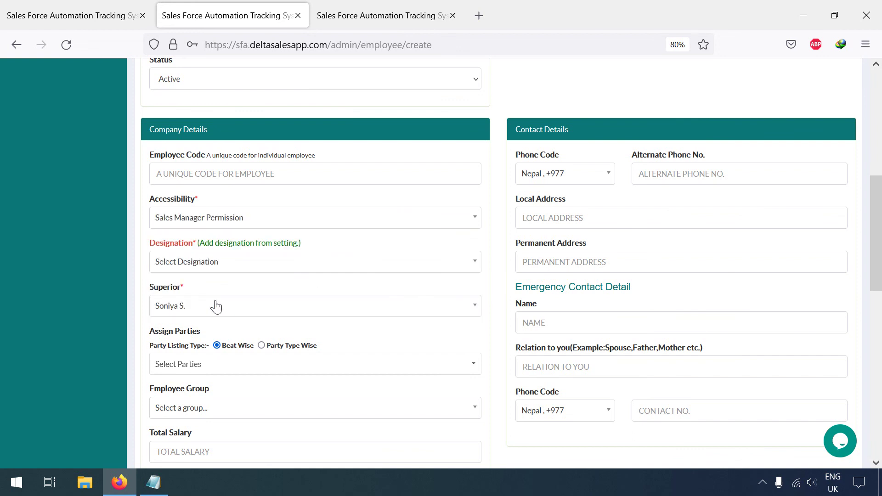
left_click(253, 271)
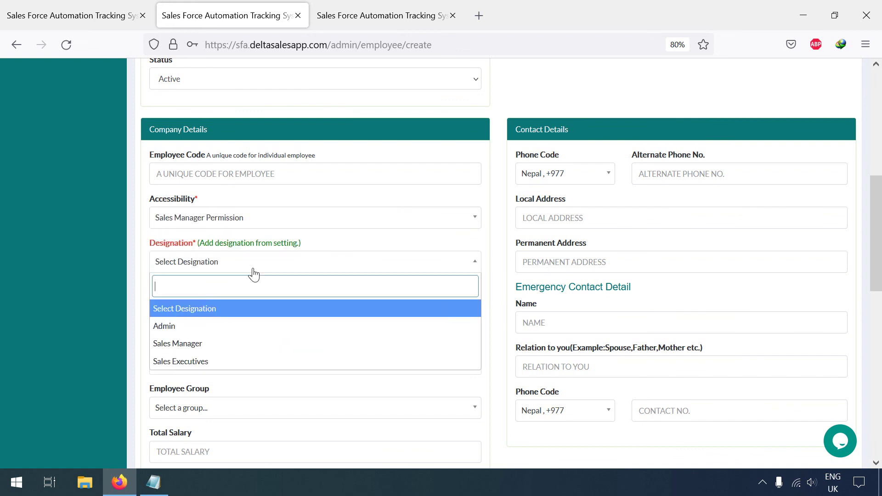
left_click(222, 343)
scroll(432, 289, "down", 2)
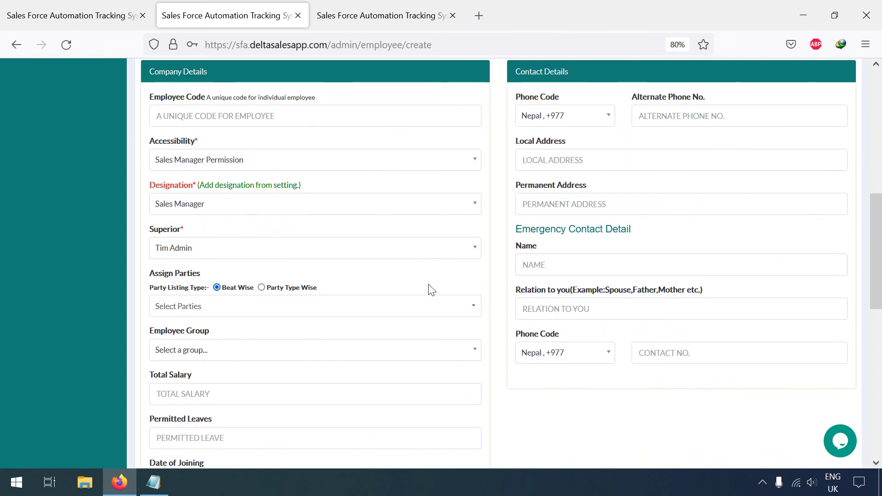
left_click(231, 252)
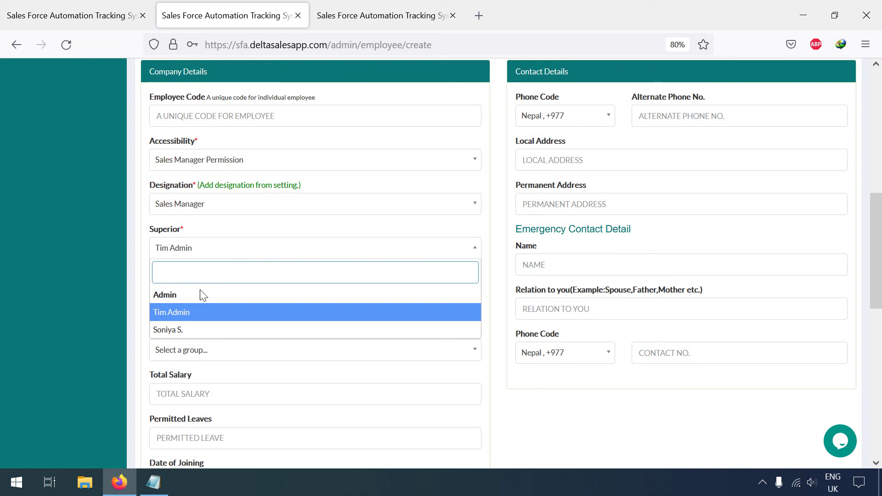
left_click(222, 312)
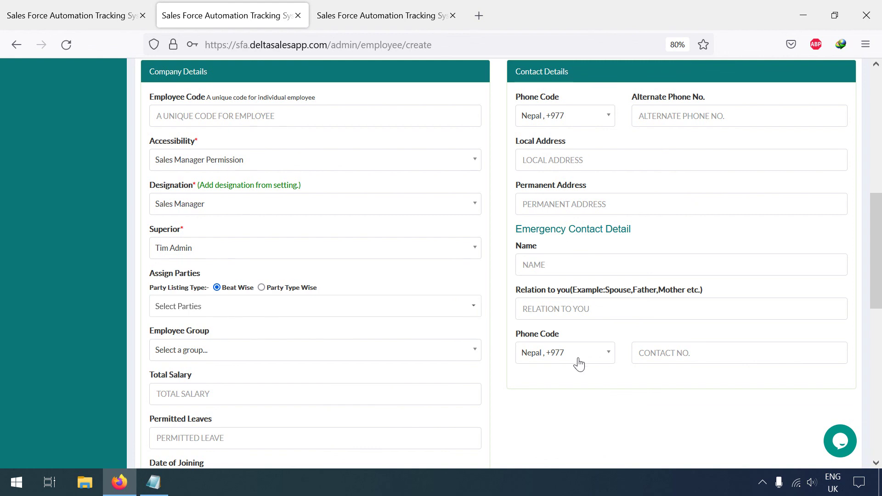
left_click(184, 248)
left_click(548, 393)
scroll(551, 391, "down", 10)
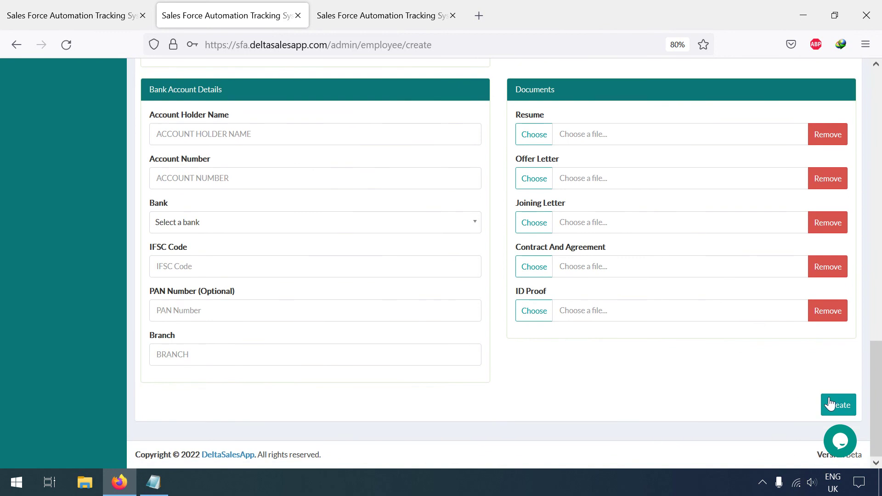
left_click(837, 405)
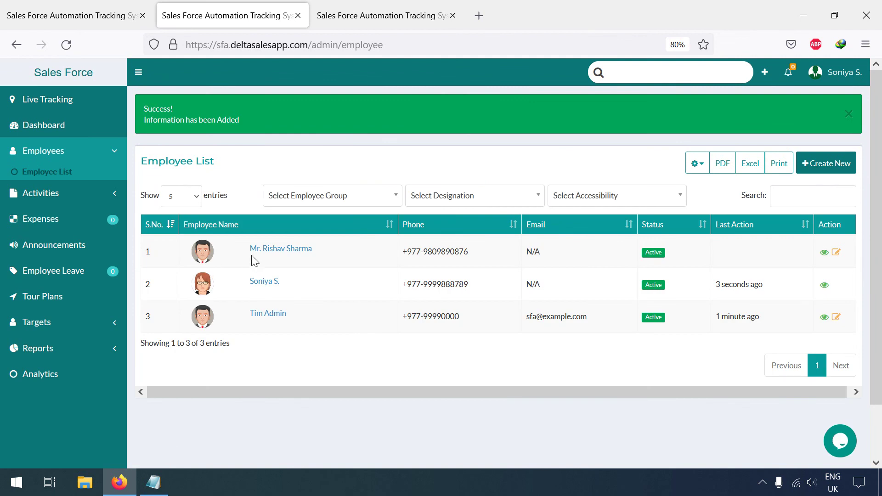
- Start another employee and replace the old name in the Name field with the new one
left_click(823, 165)
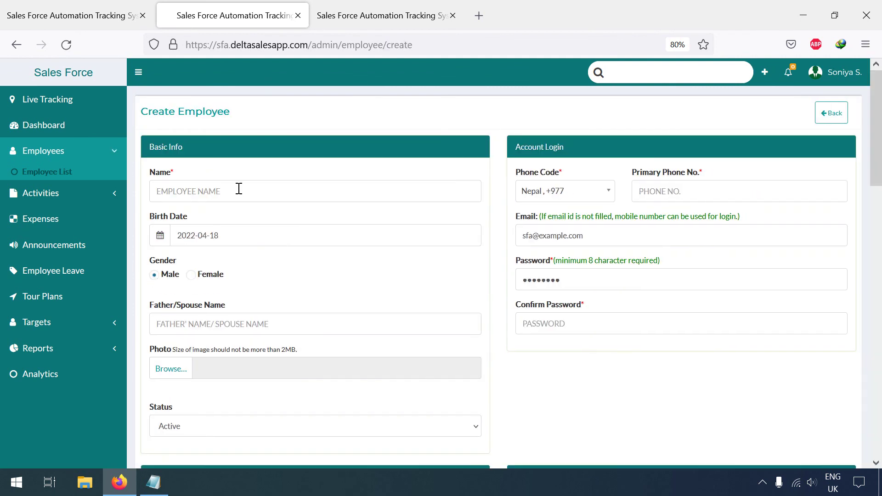
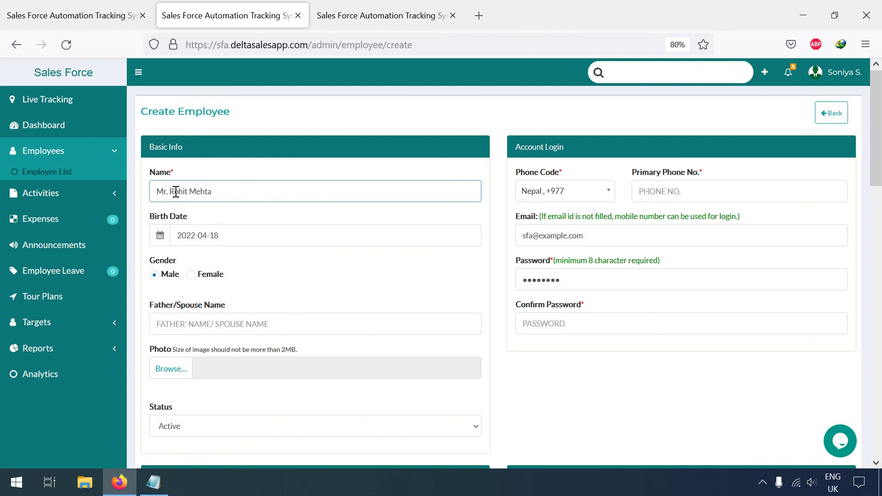
left_click_drag(173, 190, 285, 195)
key("BackSpace")
type("J")
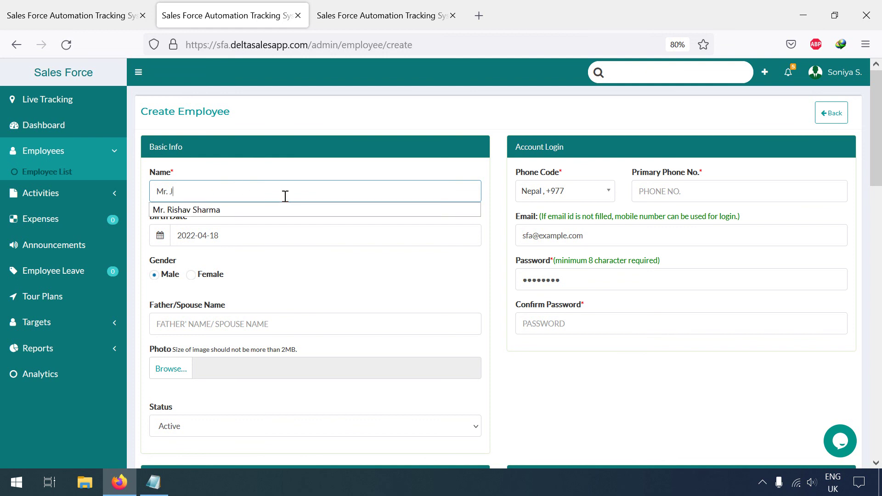
type("ohn Doe")
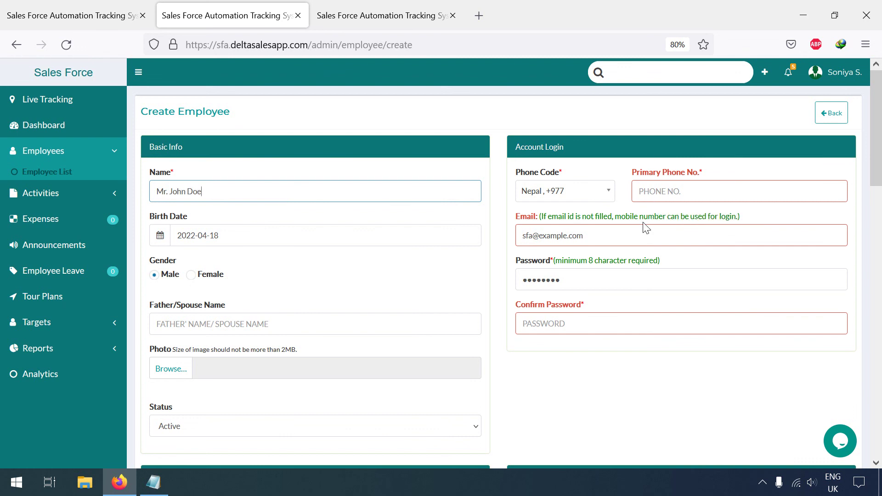
- Enter the primary phone number, a new e-mail address and the password
left_click(666, 188)
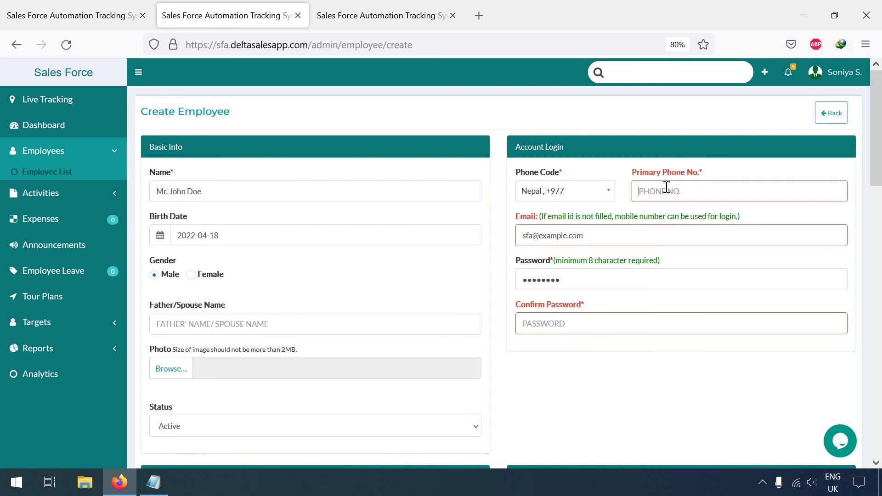
left_click_drag(600, 242, 347, 280)
type("john@exam")
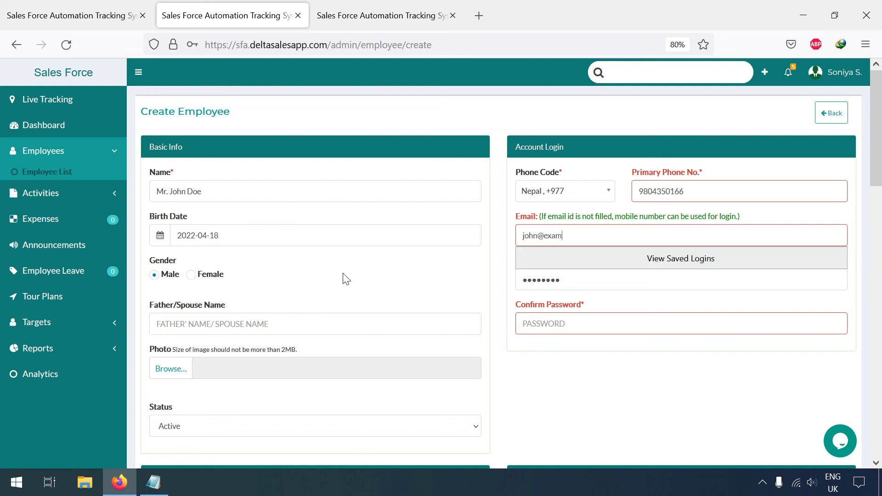
type("ple.com")
key("Tab")
type("pa")
key("Tab")
- Finish the password confirmation and enter employee code JD003
type("pa")
scroll(346, 279, "down", 2)
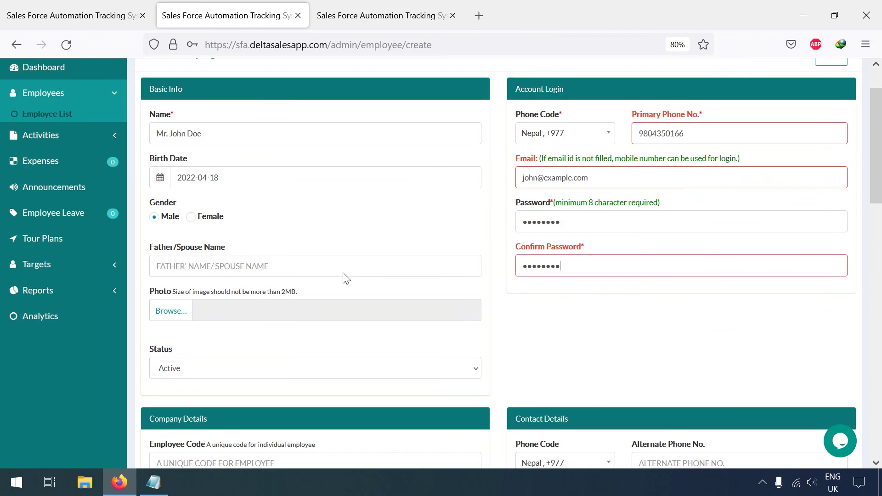
scroll(550, 321, "down", 2)
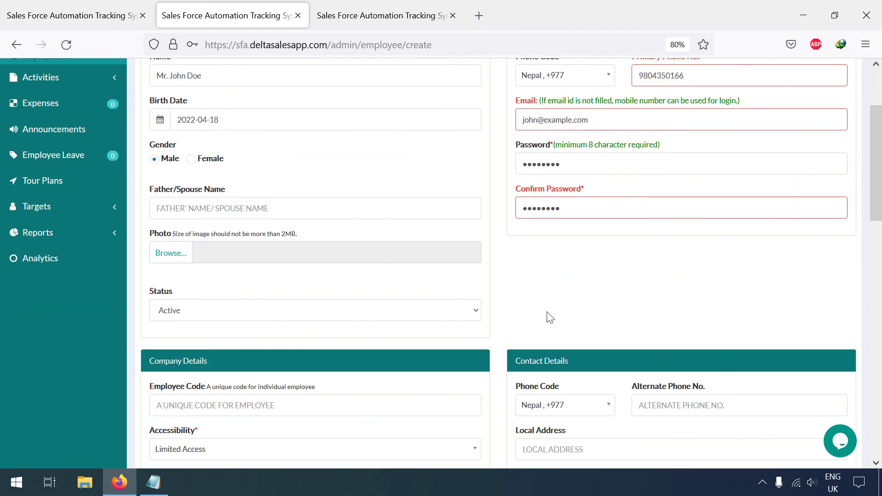
scroll(552, 315, "down", 2)
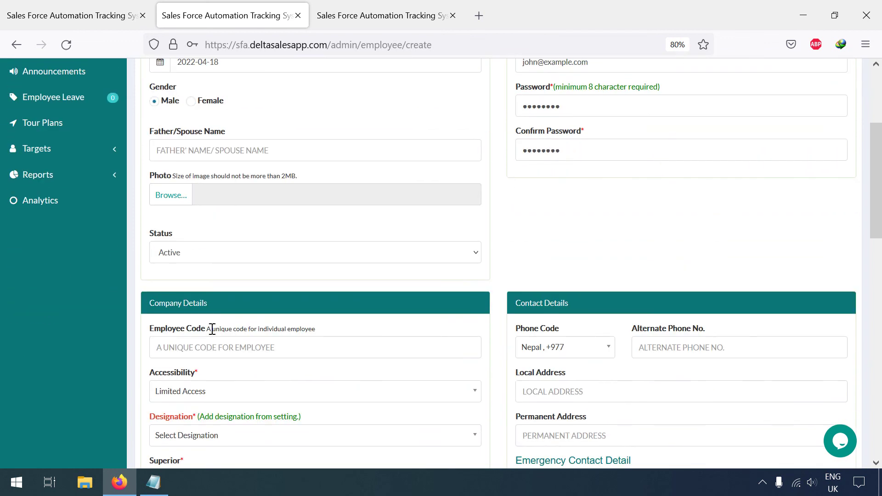
scroll(212, 329, "down", 2)
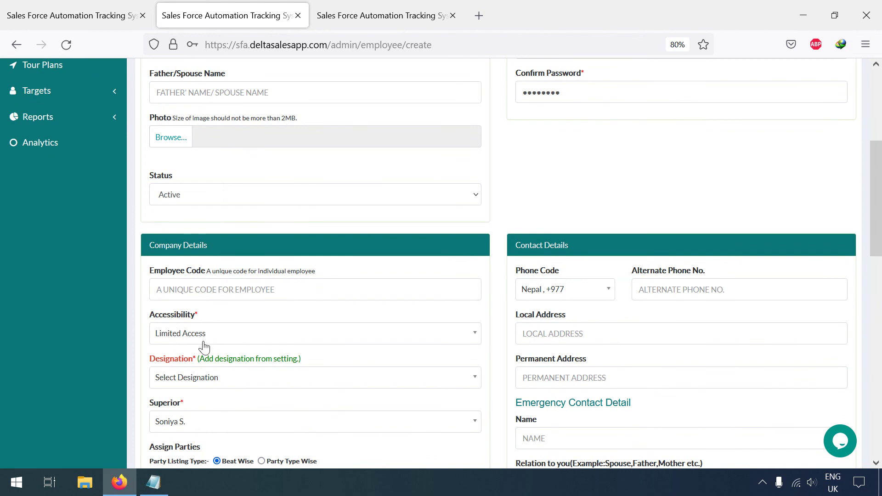
left_click(221, 295)
type("JD003")
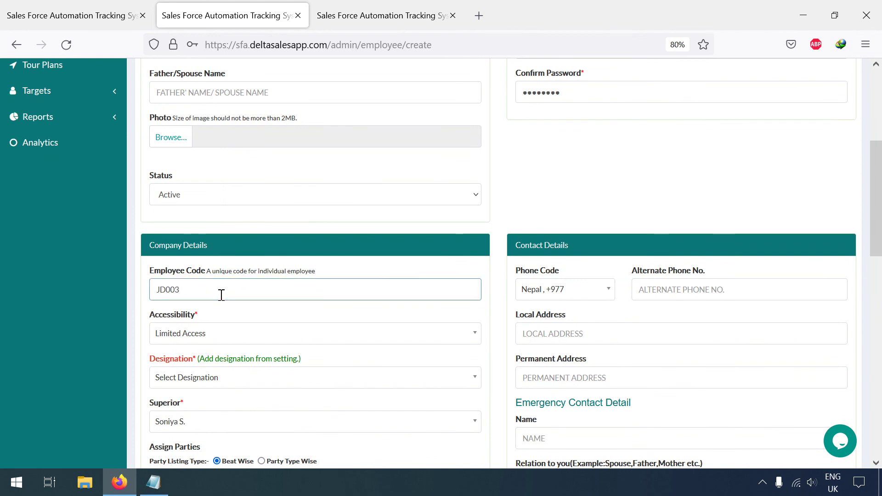
scroll(221, 295, "down", 4)
- Choose Limited Access, the Sales Executives designation, and the sales manager as superior
left_click(199, 223)
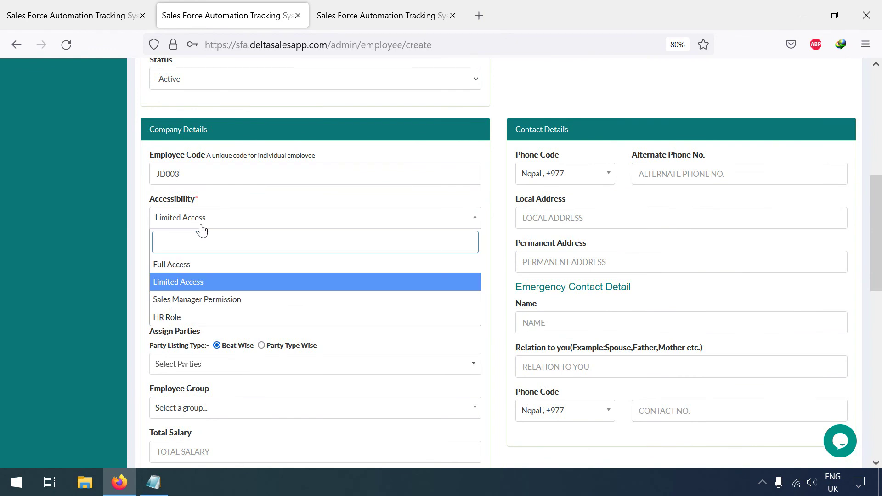
left_click(199, 282)
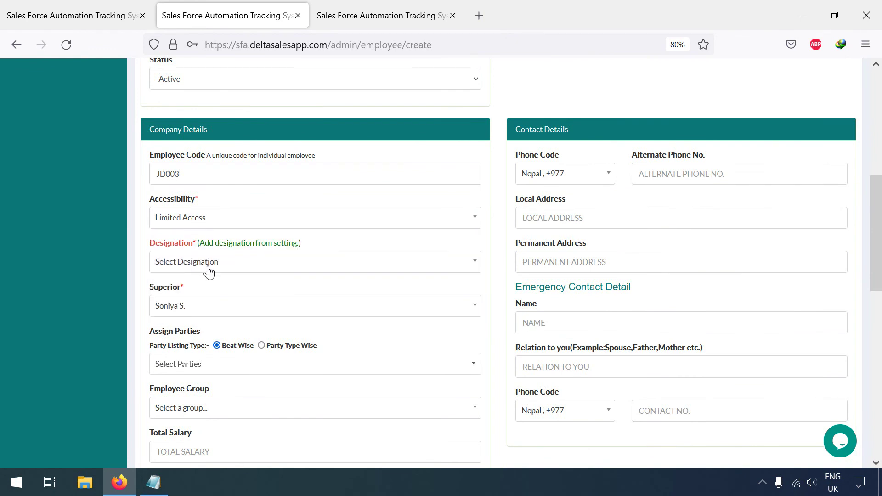
left_click(208, 270)
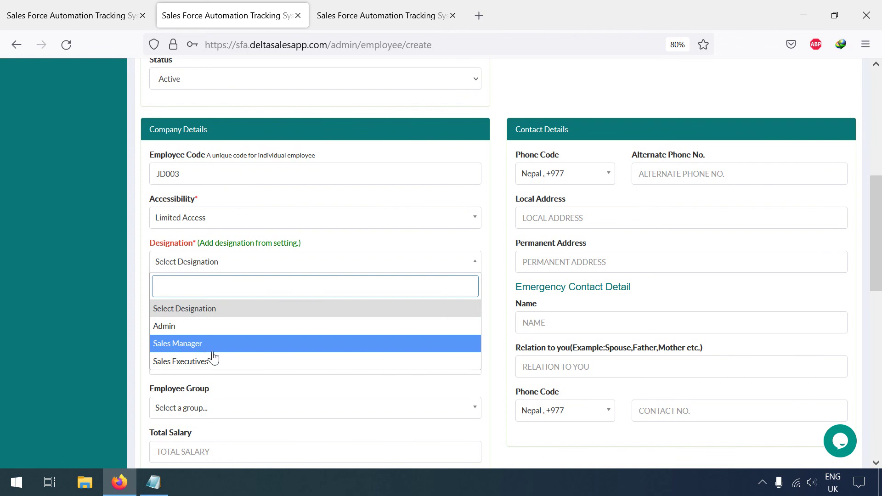
left_click(215, 363)
left_click(213, 312)
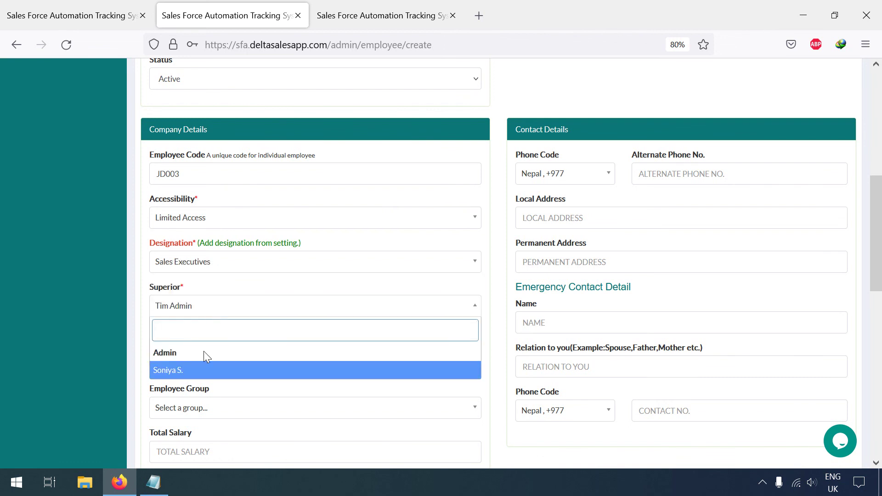
left_click(217, 311)
left_click(219, 311)
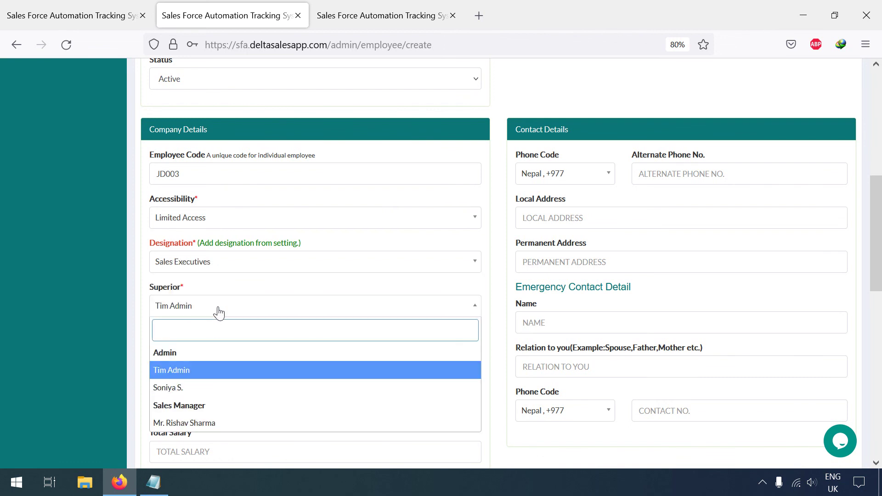
scroll(203, 355, "down", 2)
left_click(203, 365)
- Submit the new Sales Executives employee form
scroll(471, 306, "down", 2)
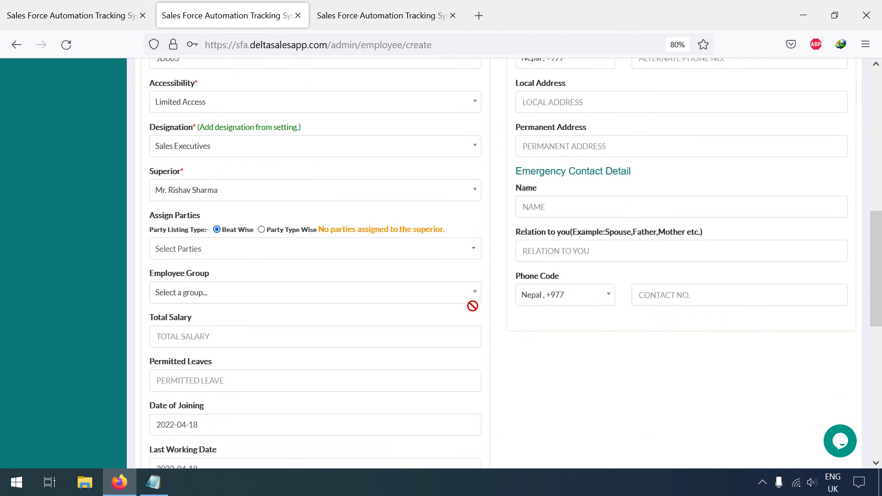
scroll(473, 305, "up", 8)
scroll(483, 300, "up", 5)
scroll(519, 310, "down", 10)
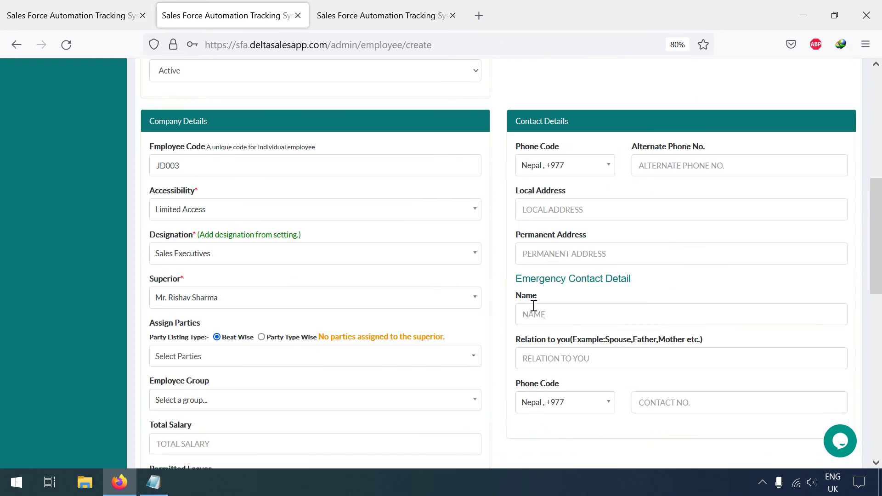
scroll(472, 287, "down", 5)
scroll(471, 288, "down", 5)
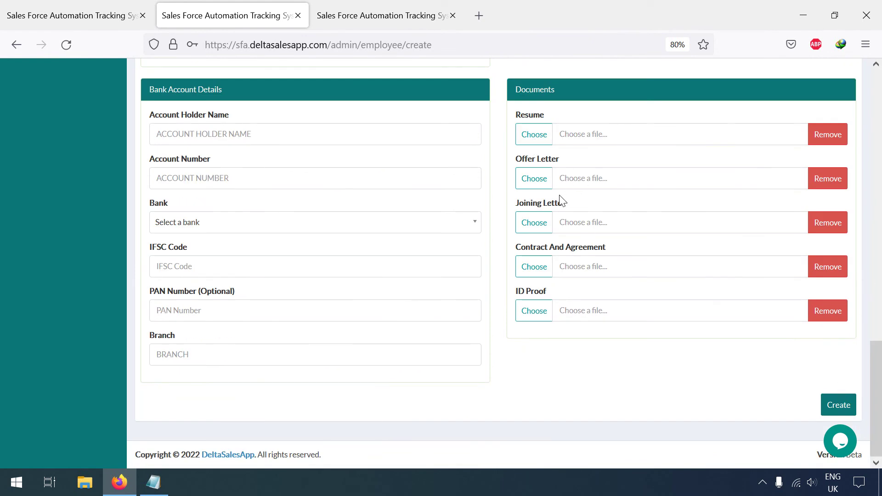
left_click(848, 402)
- Dismiss the browser's save-login prompt and open the new employee's record for editing
left_click(369, 224)
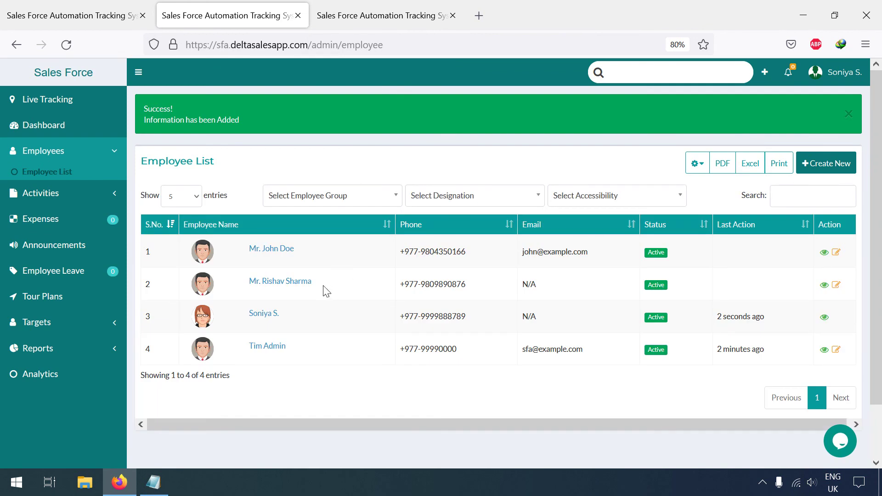
scroll(448, 267, "down", 2)
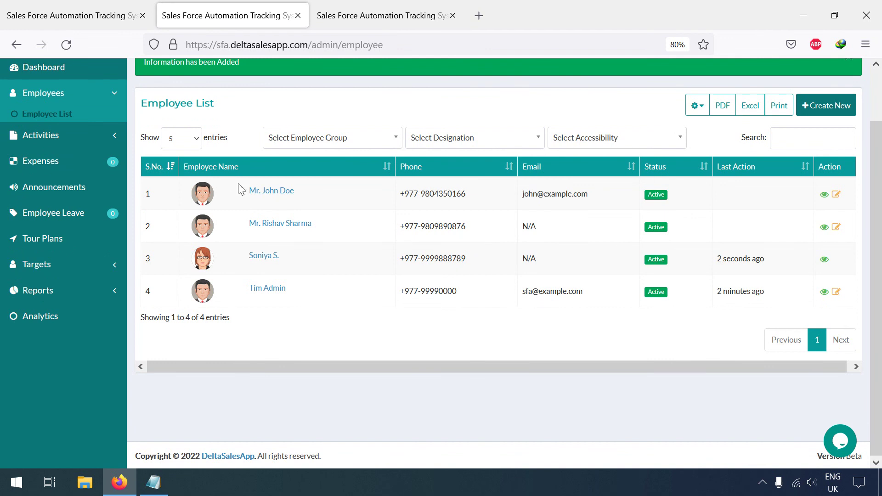
left_click(837, 196)
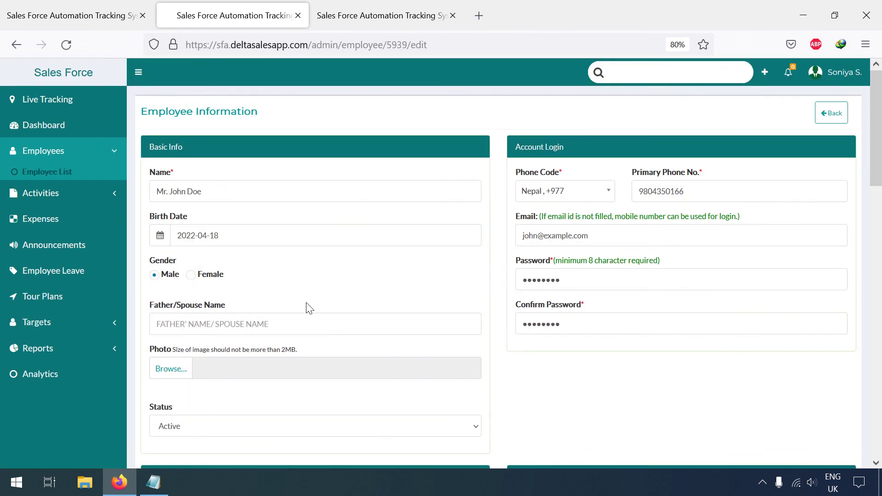
- Re-confirm the sales manager as superior and go back to the Employee List
scroll(306, 307, "down", 8)
left_click(189, 248)
left_click(177, 370)
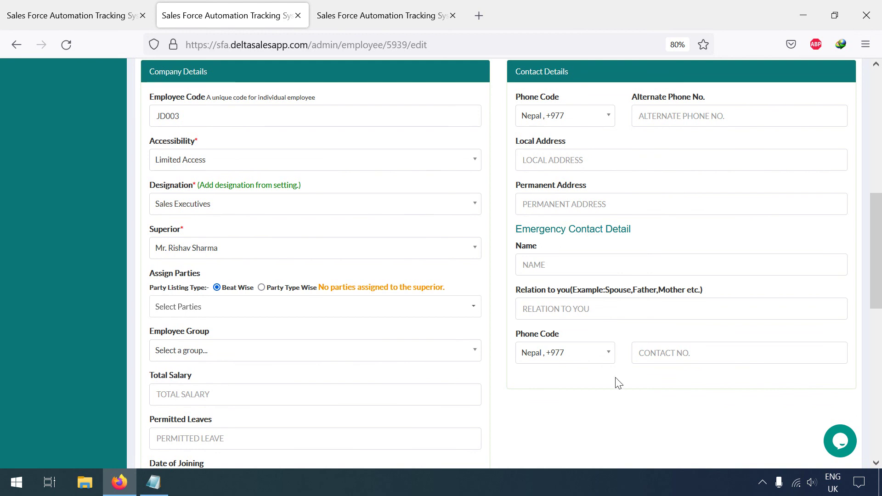
scroll(524, 337, "up", 8)
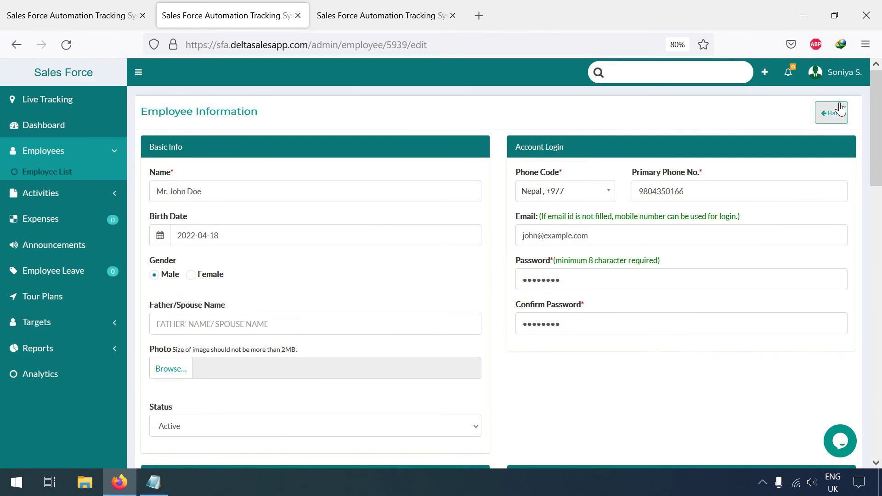
left_click(841, 109)
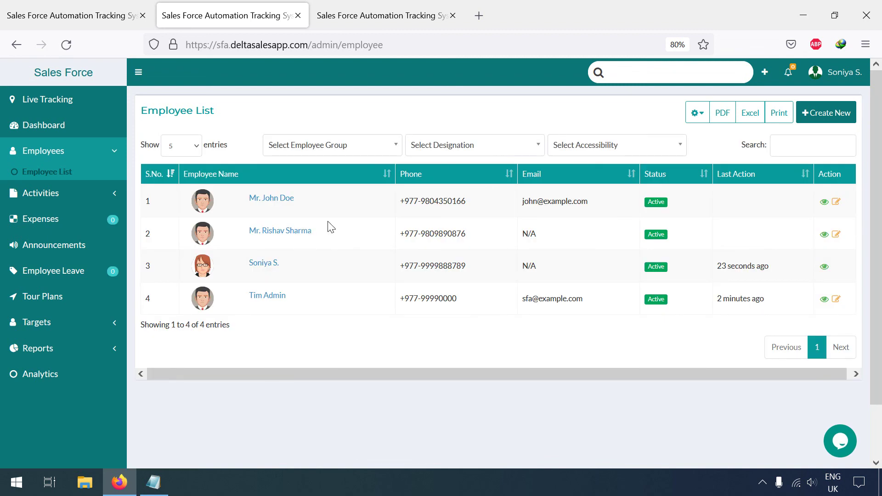
- Open the new employee's profile in a new browser tab
right_click(277, 201)
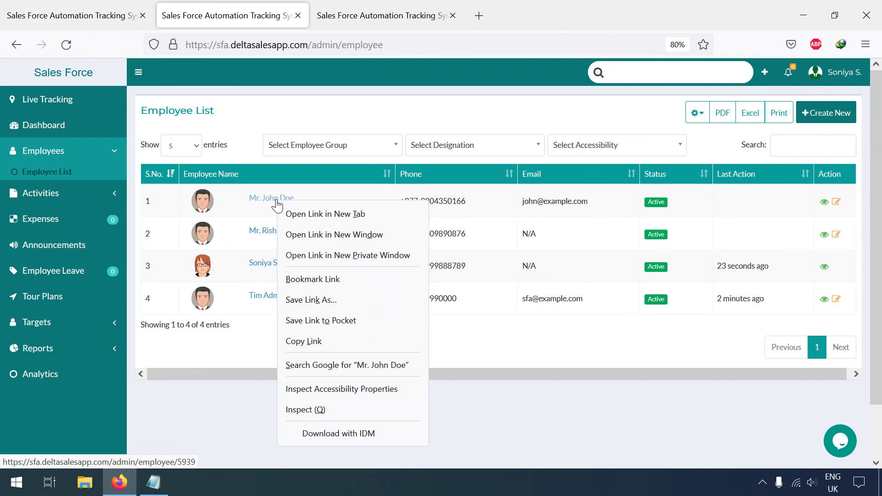
left_click(288, 212)
left_click(390, 14)
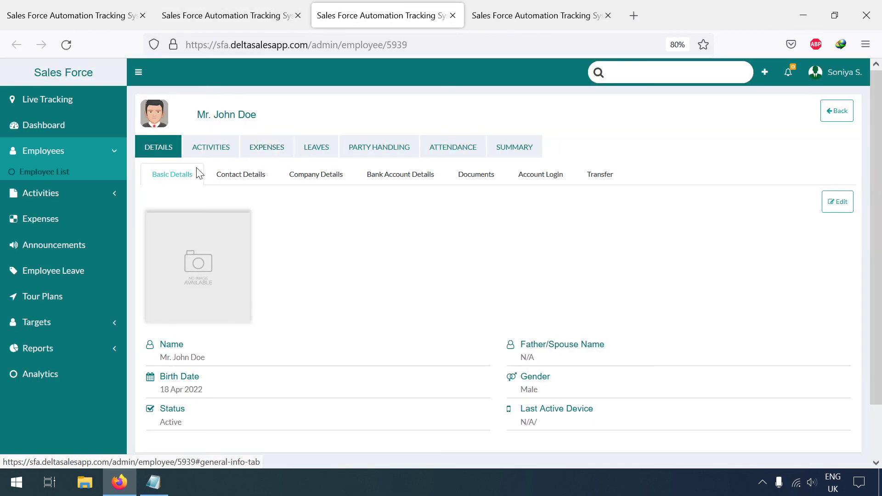
- Browse the profile's activities, expenses, leaves, contact details and company details sections
left_click(208, 150)
left_click(279, 148)
left_click(302, 148)
left_click(161, 151)
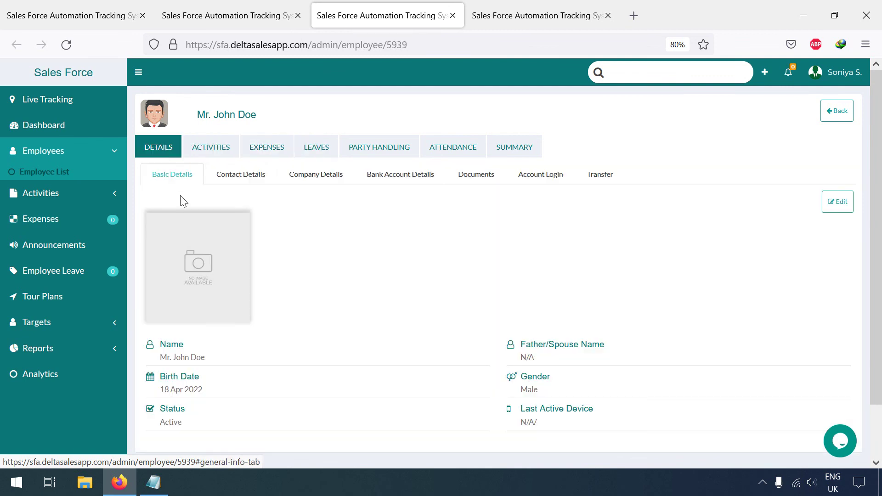
left_click(240, 174)
left_click(315, 174)
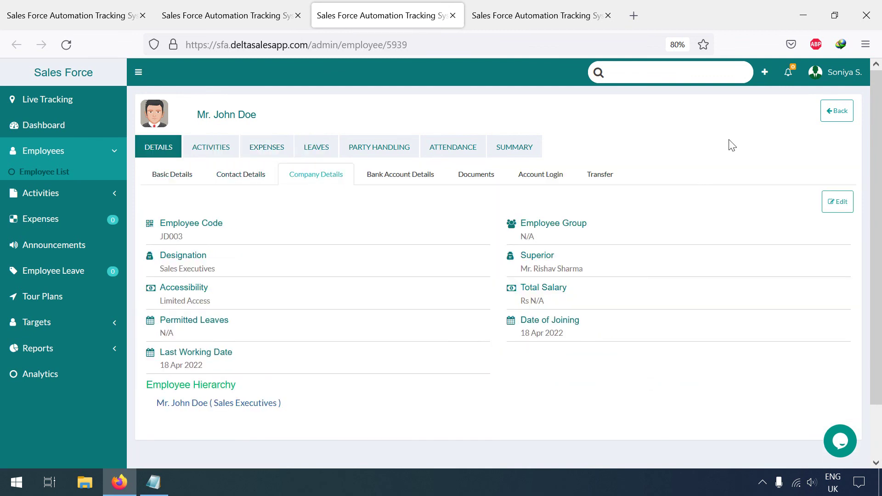